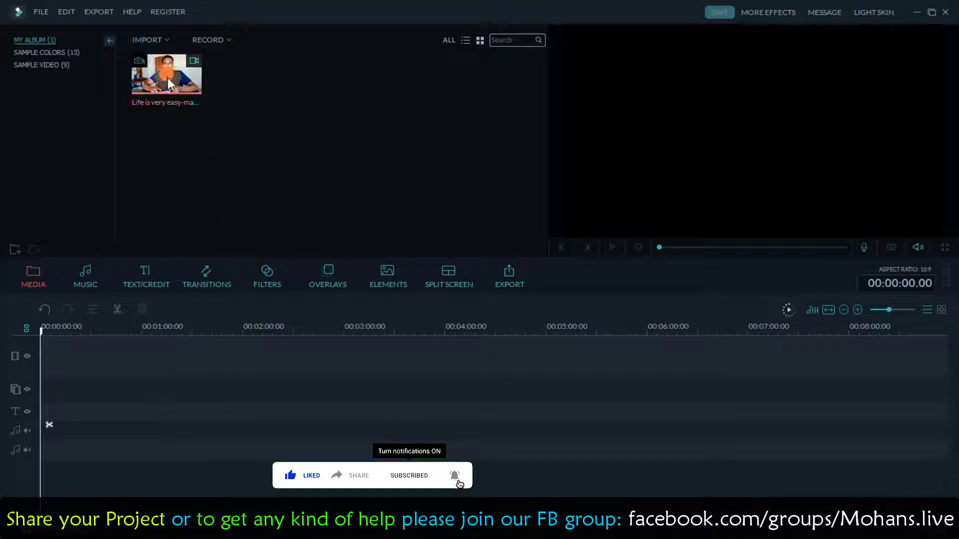
Step: Place the talking-head clip on the timeline, split it at 00:00:40.09, and widen the timeline view
{"action": "left_click_drag", "start_coordinate": [133, 430], "coordinate": [199, 449]}
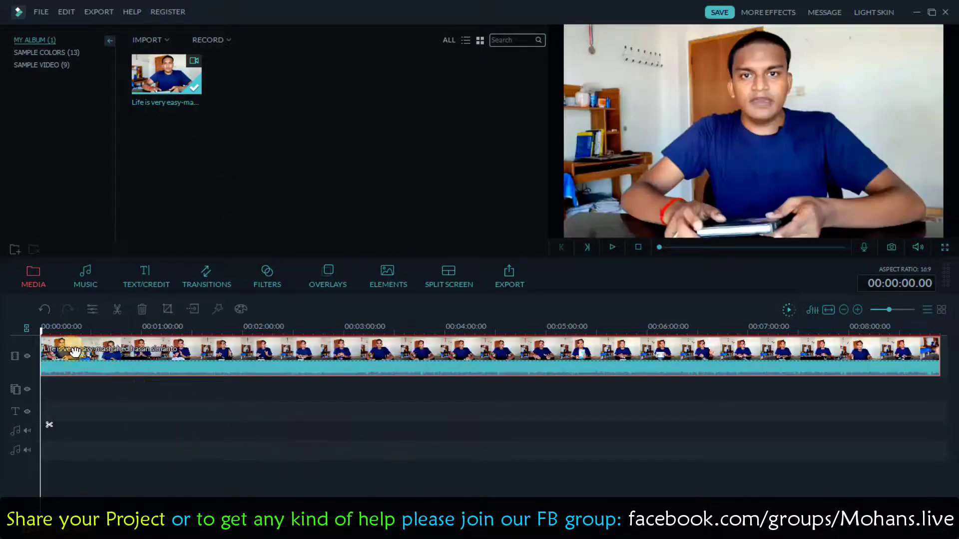
{"action": "left_click", "coordinate": [108, 350]}
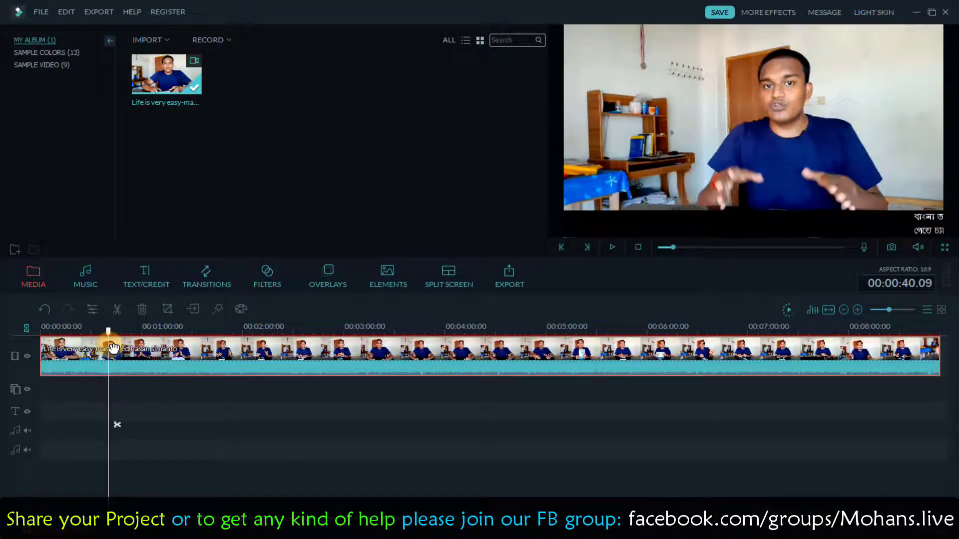
{"action": "key", "text": "ctrl+b"}
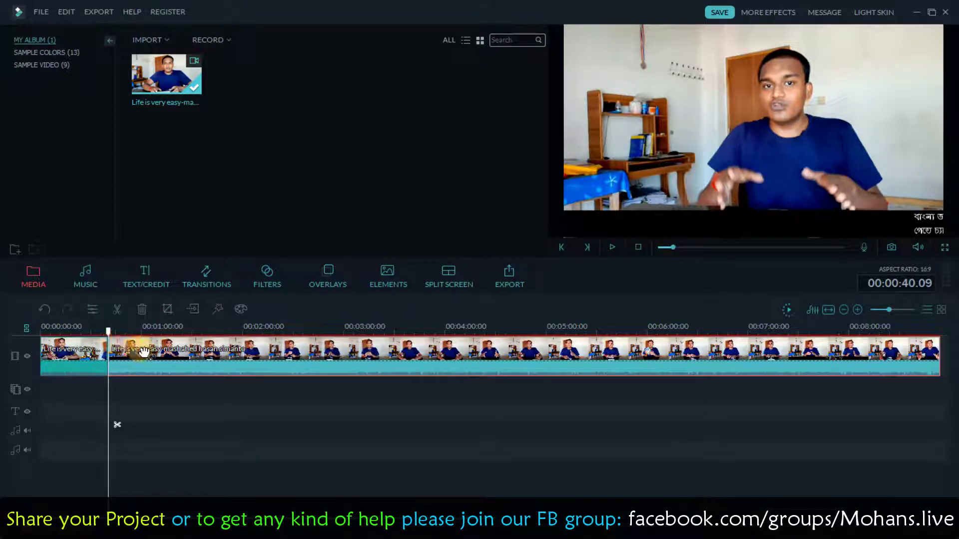
{"action": "left_click_drag", "start_coordinate": [132, 326], "coordinate": [473, 327]}
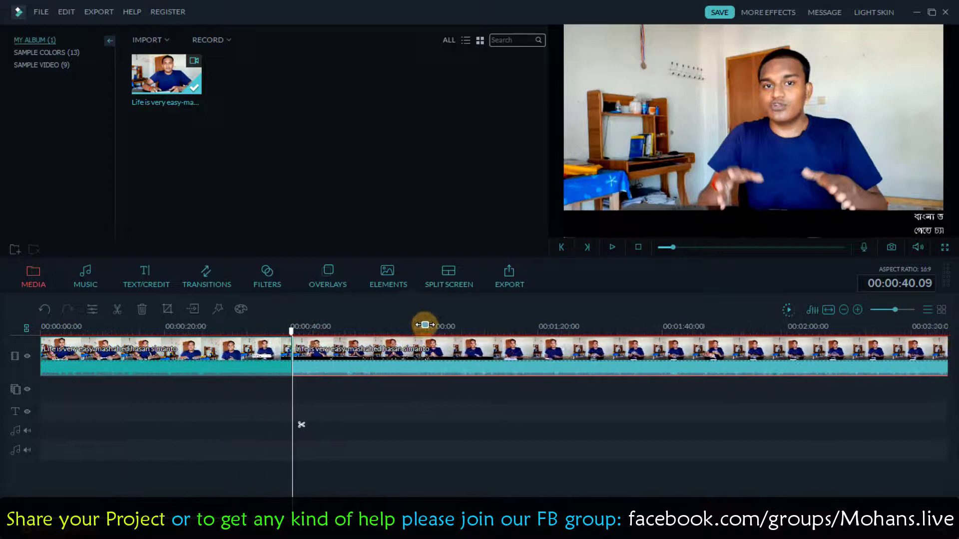
{"action": "left_click", "coordinate": [195, 275]}
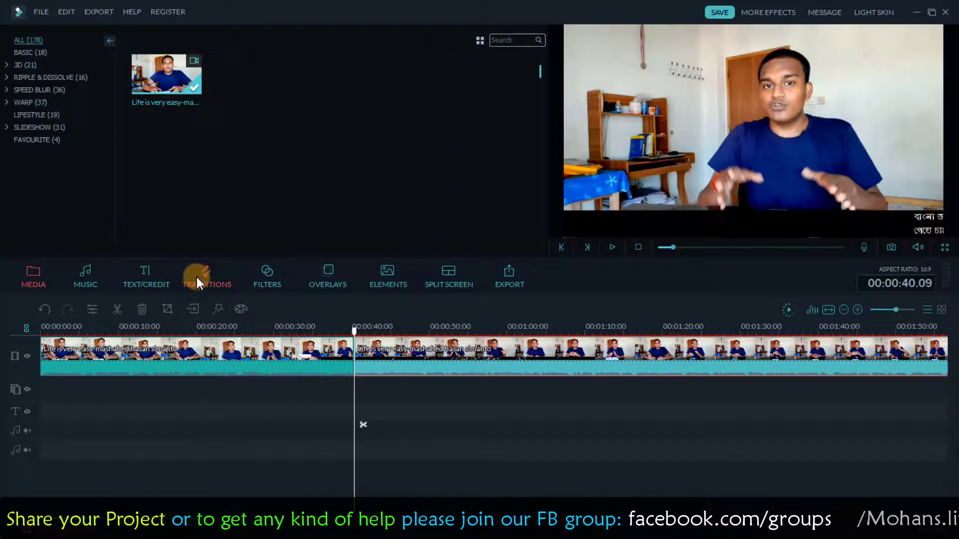
{"action": "scroll", "coordinate": [473, 151], "scroll_direction": "down", "scroll_amount": 2}
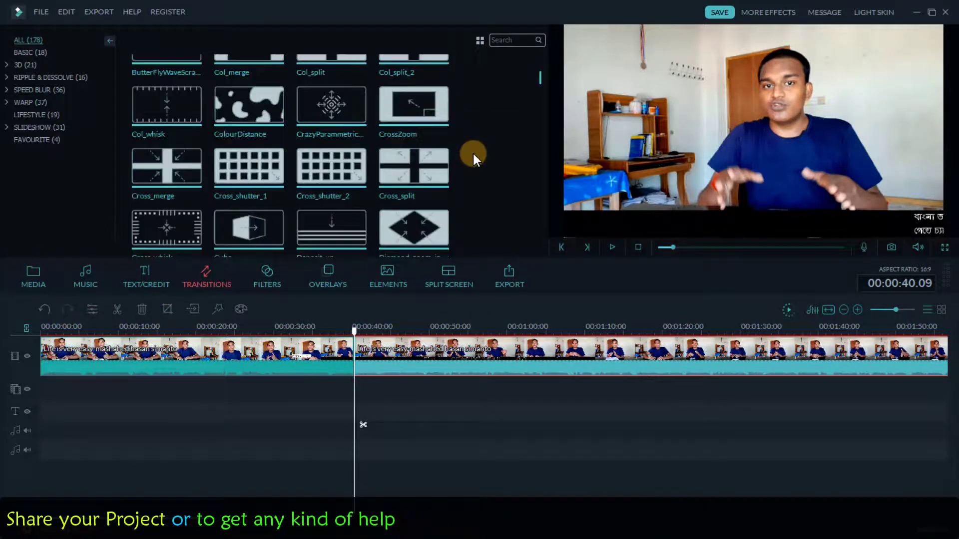
{"action": "scroll", "coordinate": [469, 155], "scroll_direction": "down", "scroll_amount": 3}
{"action": "scroll", "coordinate": [467, 166], "scroll_direction": "down", "scroll_amount": 3}
{"action": "scroll", "coordinate": [466, 177], "scroll_direction": "down", "scroll_amount": 5}
{"action": "scroll", "coordinate": [464, 210], "scroll_direction": "down", "scroll_amount": 5}
{"action": "scroll", "coordinate": [464, 214], "scroll_direction": "down", "scroll_amount": 3}
{"action": "scroll", "coordinate": [463, 214], "scroll_direction": "up", "scroll_amount": 3}
{"action": "scroll", "coordinate": [463, 215], "scroll_direction": "up", "scroll_amount": 3}
{"action": "scroll", "coordinate": [463, 213], "scroll_direction": "up", "scroll_amount": 3}
{"action": "scroll", "coordinate": [408, 196], "scroll_direction": "up", "scroll_amount": 2}
{"action": "scroll", "coordinate": [408, 195], "scroll_direction": "up", "scroll_amount": 5}
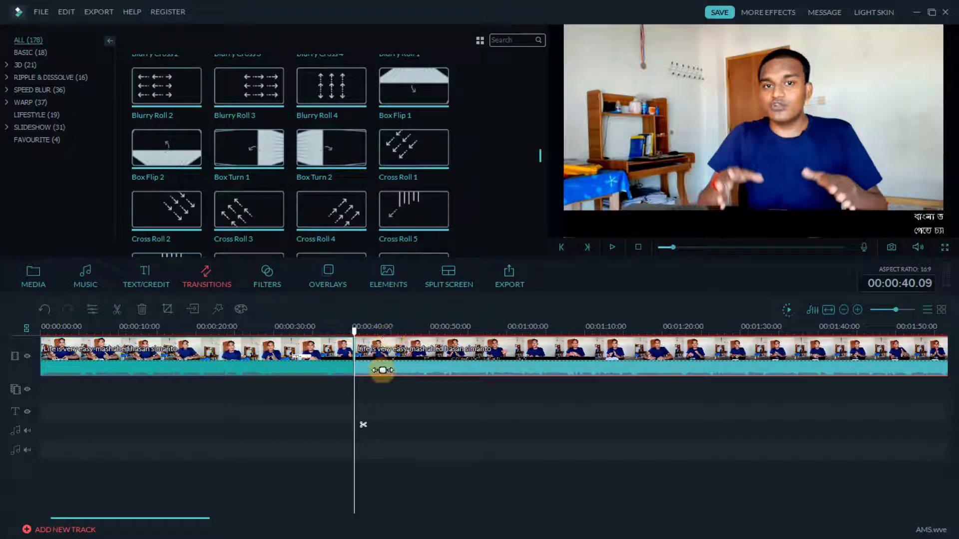
Step: Select the clips and set the playhead just before the cut between them
{"action": "left_click", "coordinate": [324, 359]}
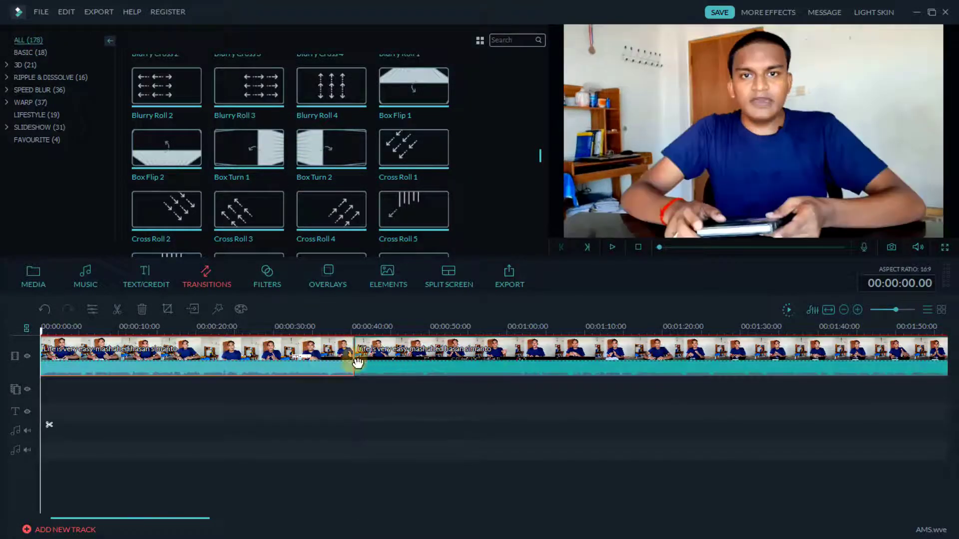
{"action": "left_click", "coordinate": [394, 359]}
{"action": "left_click", "coordinate": [337, 352]}
{"action": "left_click", "coordinate": [365, 352]}
{"action": "left_click_drag", "start_coordinate": [356, 339], "coordinate": [351, 336]}
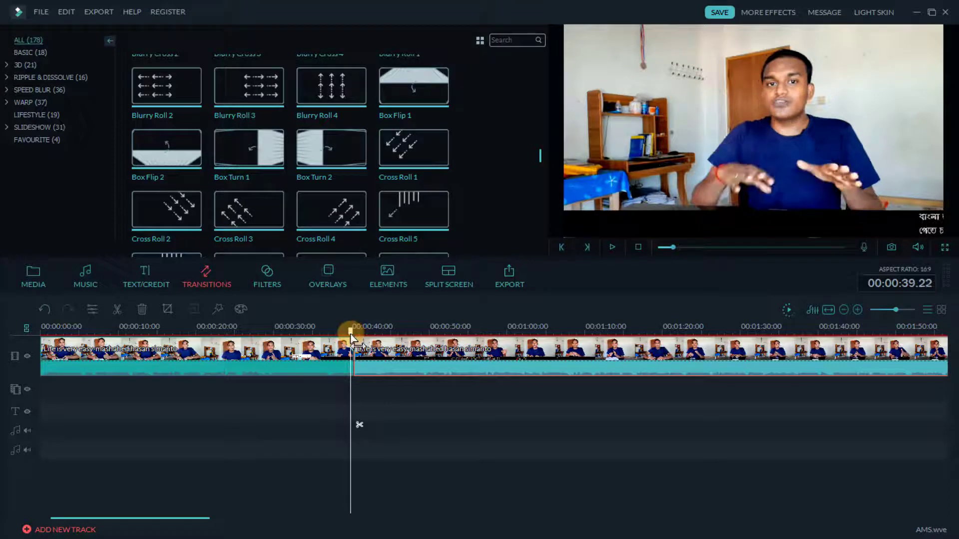
{"action": "left_click", "coordinate": [333, 366]}
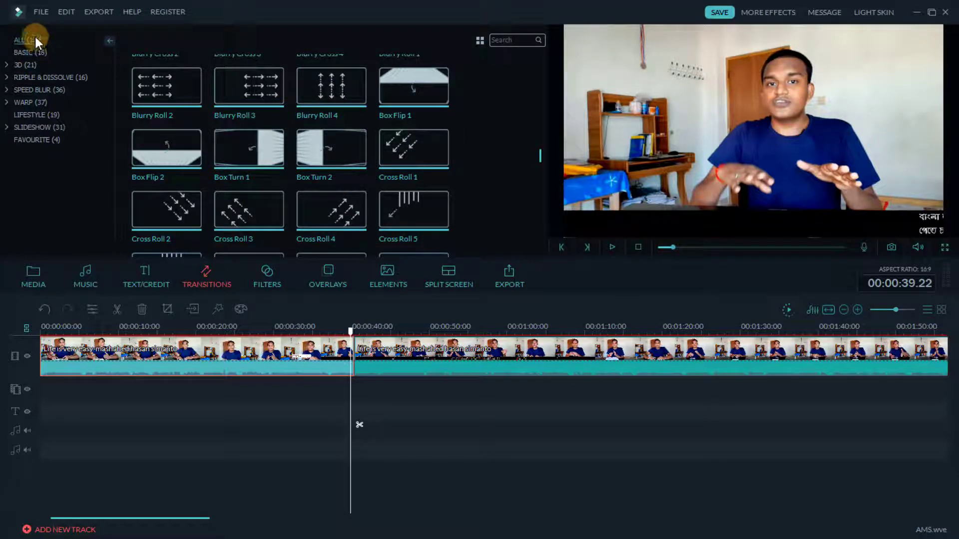
Step: Drop the Fisheye Roll 7 transition onto the cut and play it back
{"action": "scroll", "coordinate": [330, 190], "scroll_direction": "down", "scroll_amount": 5}
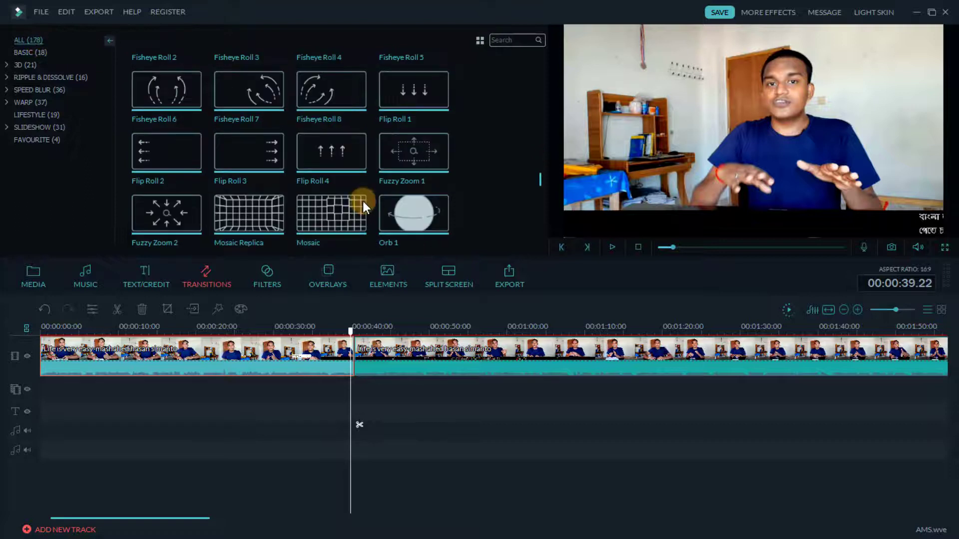
{"action": "left_click", "coordinate": [248, 91]}
{"action": "mouse_move", "coordinate": [290, 163]}
{"action": "left_mouse_down"}
{"action": "mouse_move", "coordinate": [358, 353]}
{"action": "mouse_move", "coordinate": [345, 332]}
{"action": "left_mouse_up"}
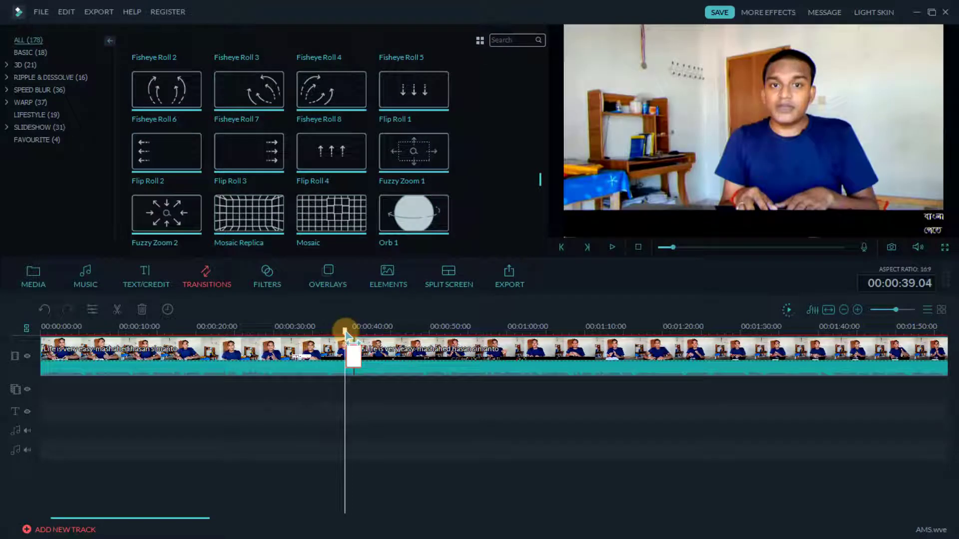
{"action": "left_click", "coordinate": [615, 245]}
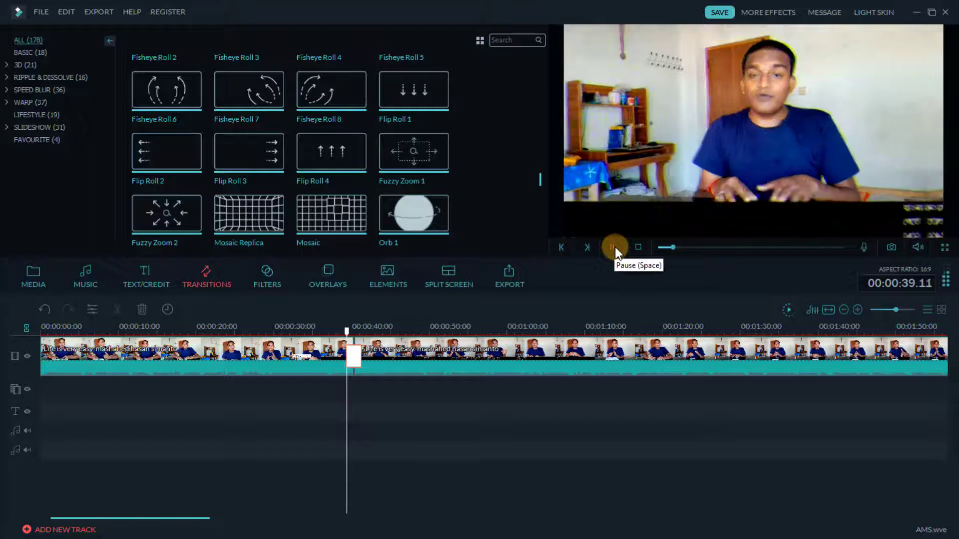
{"action": "left_click", "coordinate": [615, 245]}
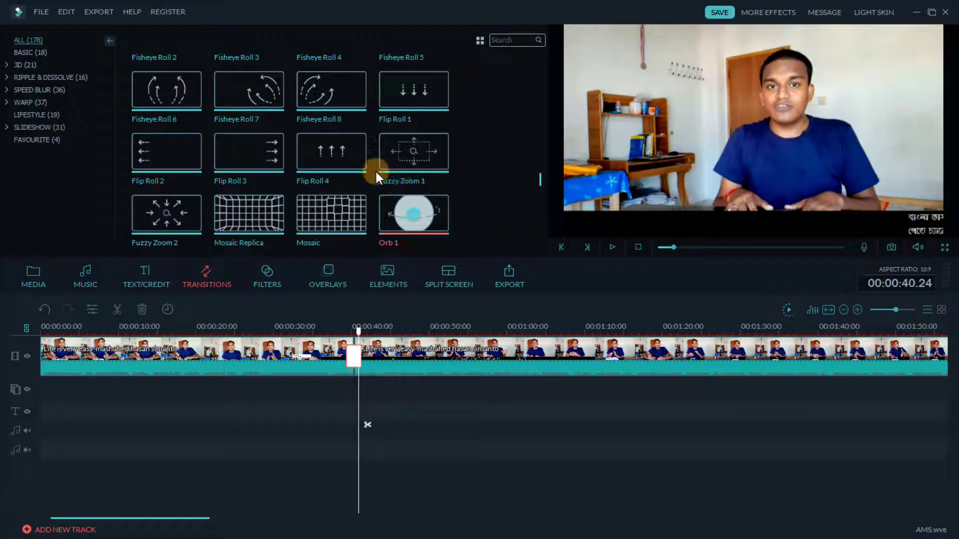
{"action": "scroll", "coordinate": [424, 172], "scroll_direction": "down", "scroll_amount": 5}
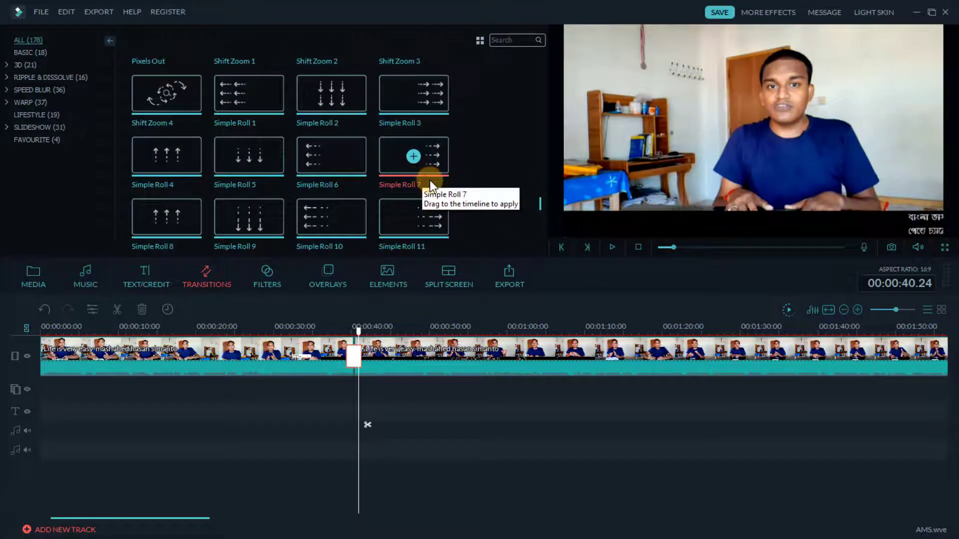
Step: Try Simple Roll 11 at the cut and preview it
{"action": "left_click_drag", "start_coordinate": [444, 222], "coordinate": [353, 352]}
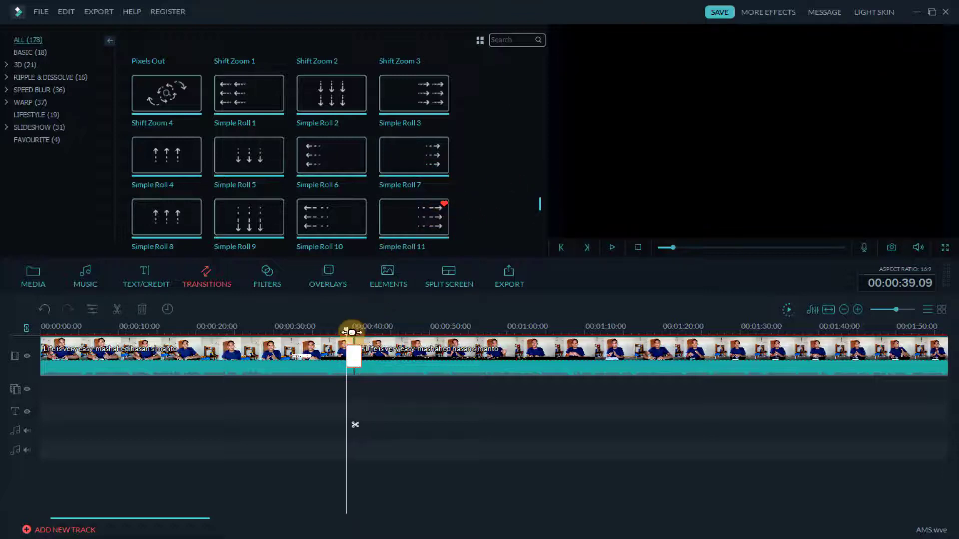
{"action": "left_click", "coordinate": [611, 249]}
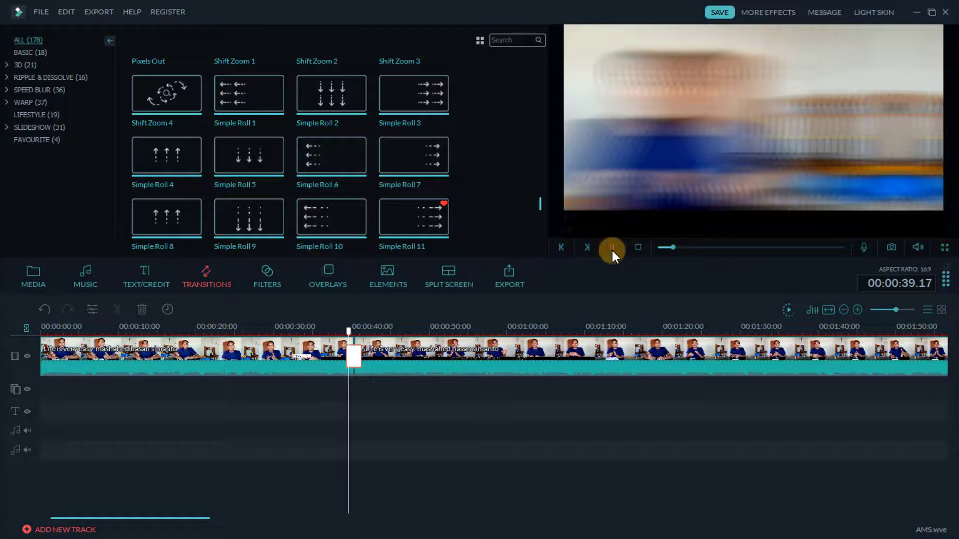
{"action": "left_click", "coordinate": [612, 250]}
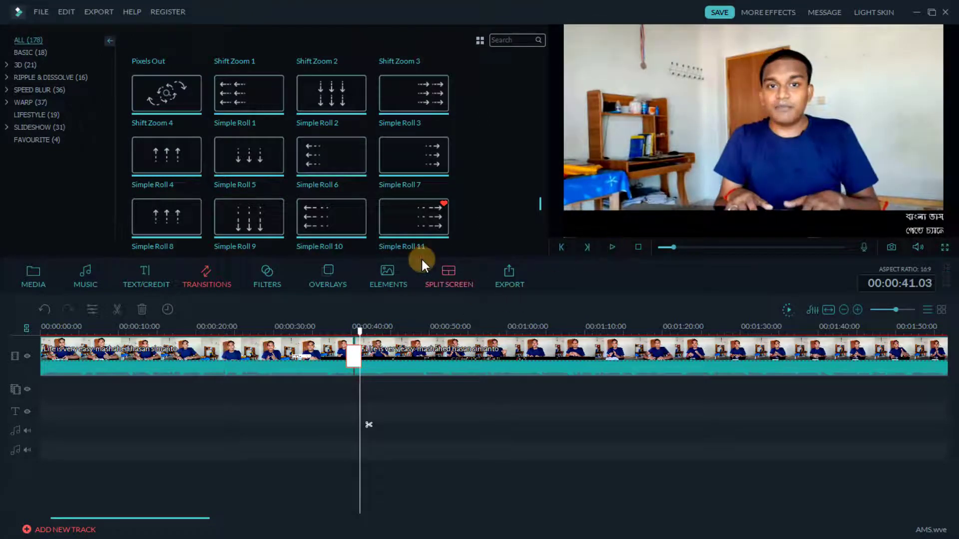
Step: Scroll to Whirl 6, drop it onto the cut between clips, and play it back
{"action": "scroll", "coordinate": [464, 195], "scroll_direction": "down", "scroll_amount": 1}
{"action": "scroll", "coordinate": [471, 185], "scroll_direction": "down", "scroll_amount": 5}
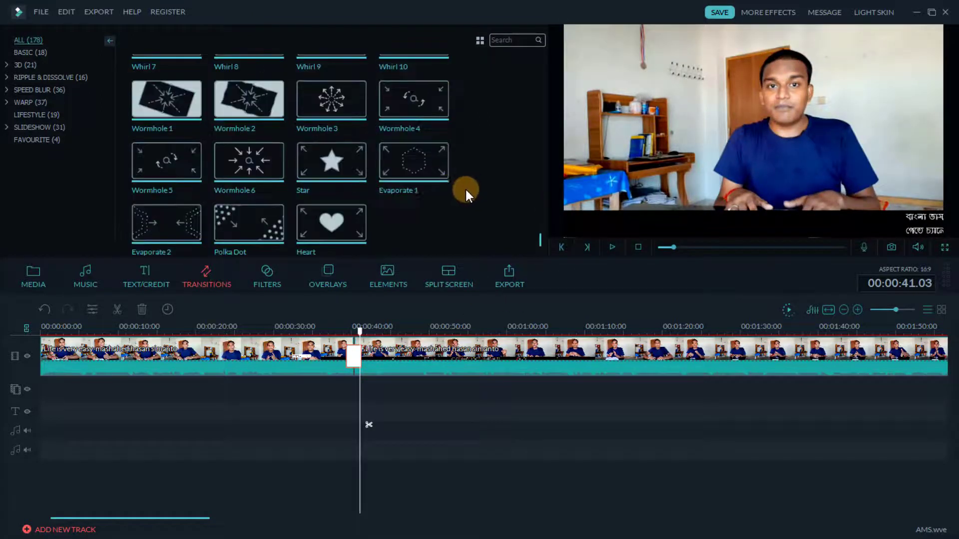
{"action": "scroll", "coordinate": [472, 155], "scroll_direction": "down", "scroll_amount": 3}
{"action": "left_click_drag", "start_coordinate": [421, 157], "coordinate": [412, 294]}
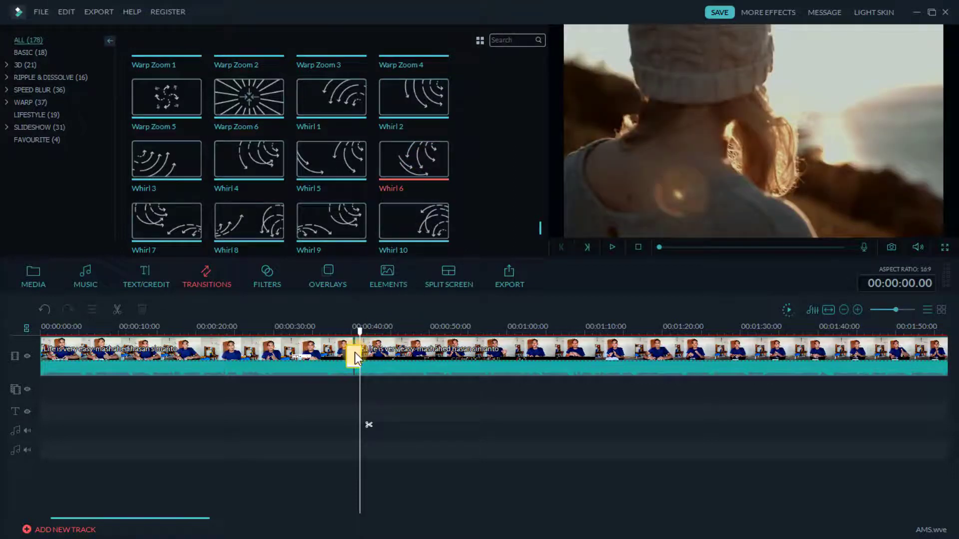
{"action": "left_click_drag", "start_coordinate": [412, 294], "coordinate": [355, 352]}
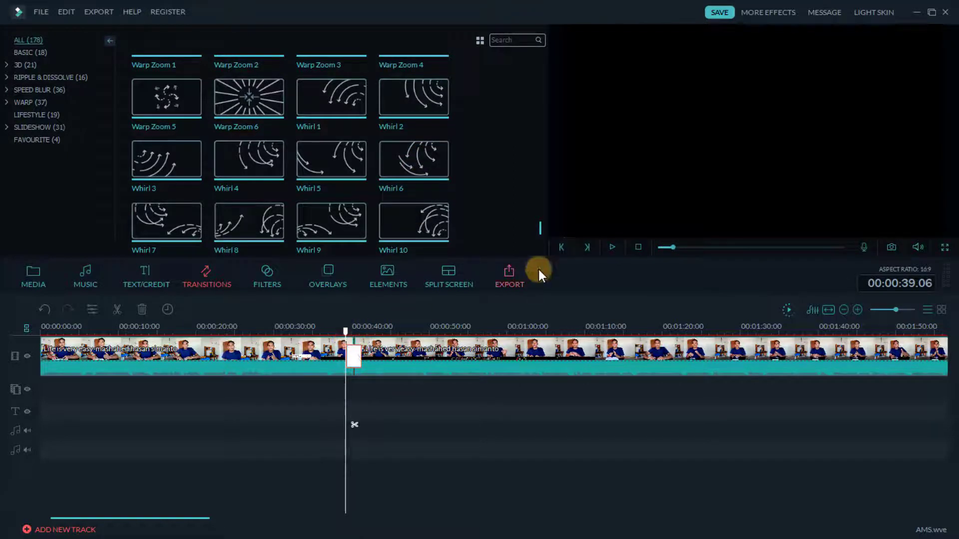
{"action": "left_click", "coordinate": [612, 247]}
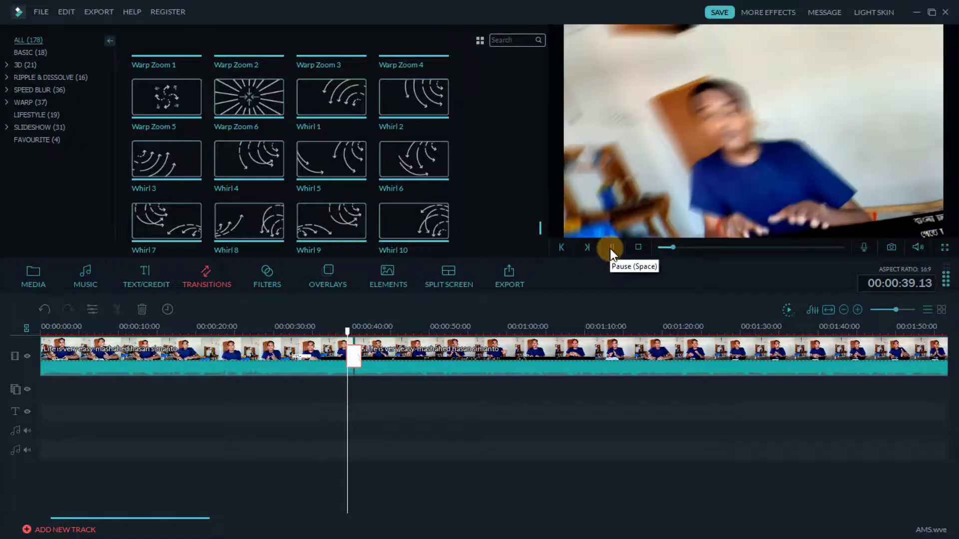
Step: Split the second clip at 00:01:00.03
{"action": "left_click", "coordinate": [609, 247]}
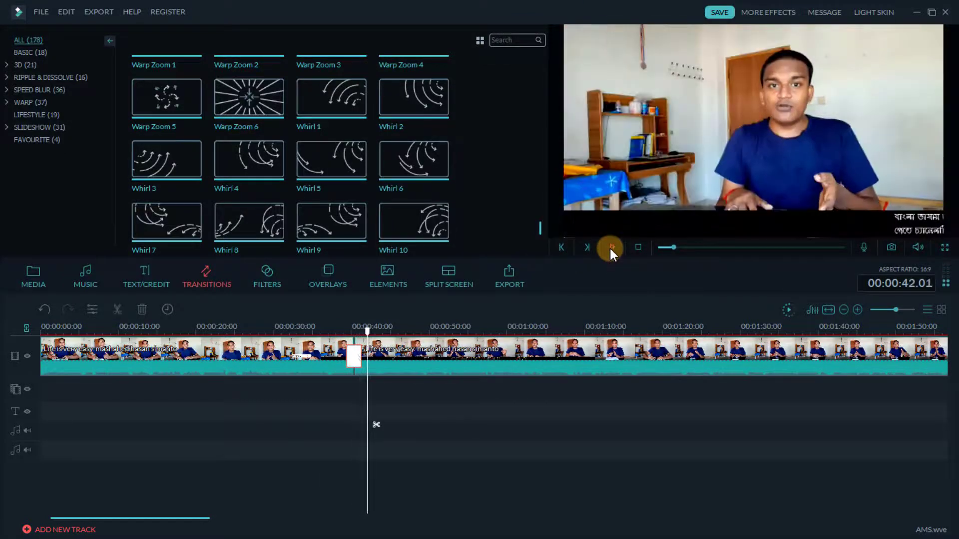
{"action": "left_click", "coordinate": [369, 330]}
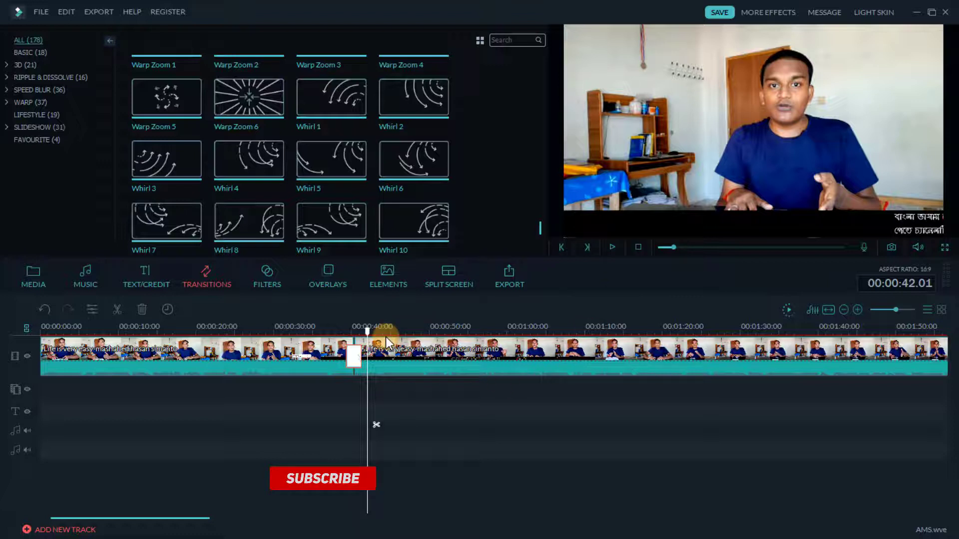
{"action": "left_click_drag", "start_coordinate": [369, 331], "coordinate": [509, 353]}
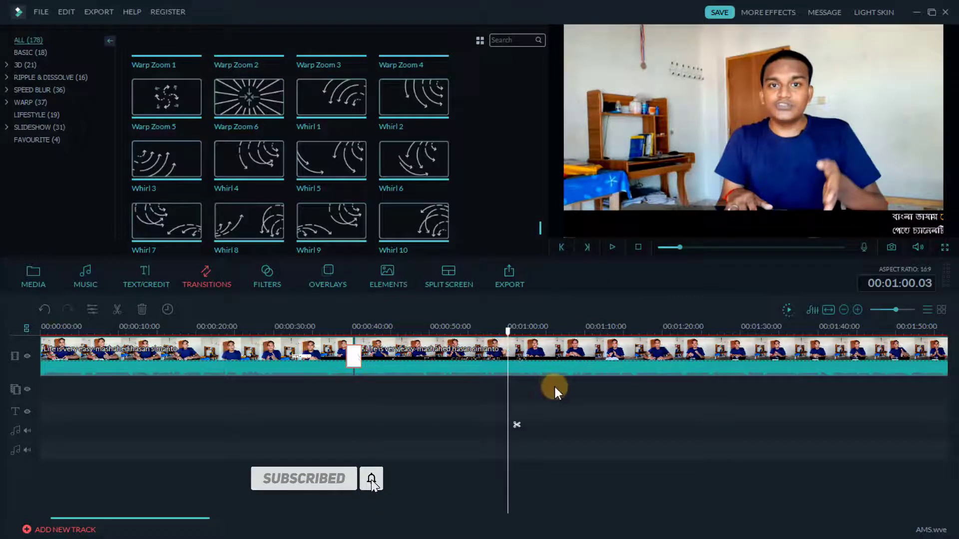
{"action": "left_click", "coordinate": [538, 364]}
{"action": "key", "text": "ctrl+b"}
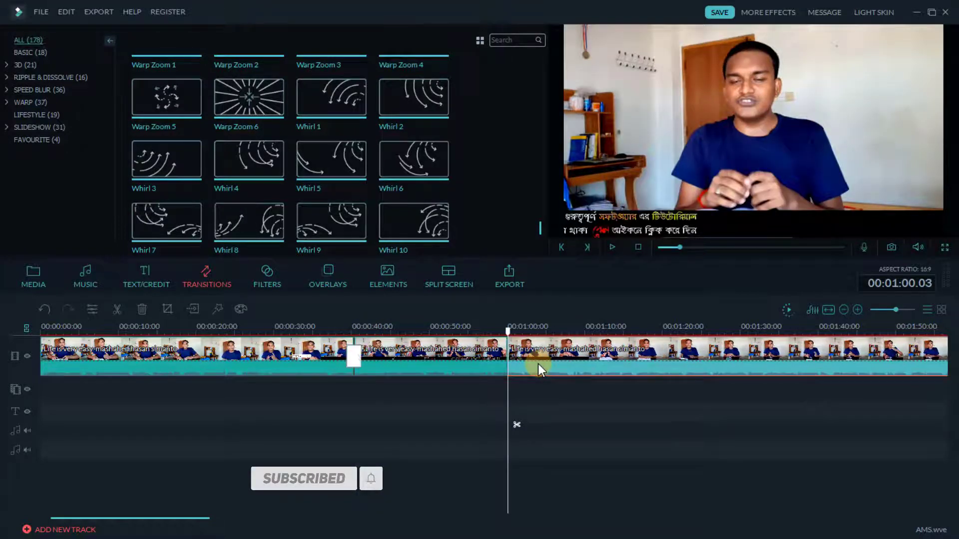
Step: Place Warp Zoom 6 on the new cut and play it back from just before it
{"action": "mouse_move", "coordinate": [257, 101]}
{"action": "left_mouse_down"}
{"action": "mouse_move", "coordinate": [503, 364]}
{"action": "mouse_move", "coordinate": [509, 359]}
{"action": "left_mouse_up"}
{"action": "left_click", "coordinate": [496, 334]}
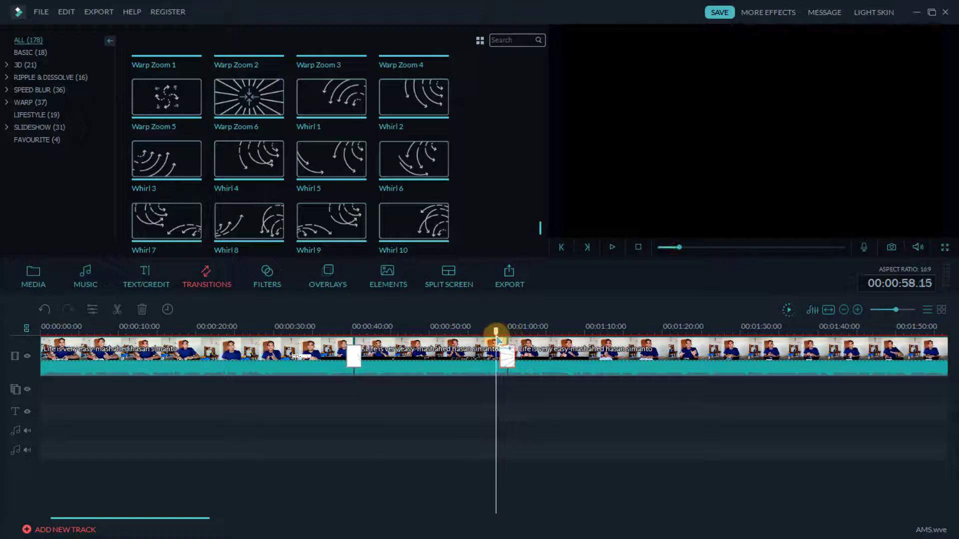
{"action": "left_click", "coordinate": [611, 247]}
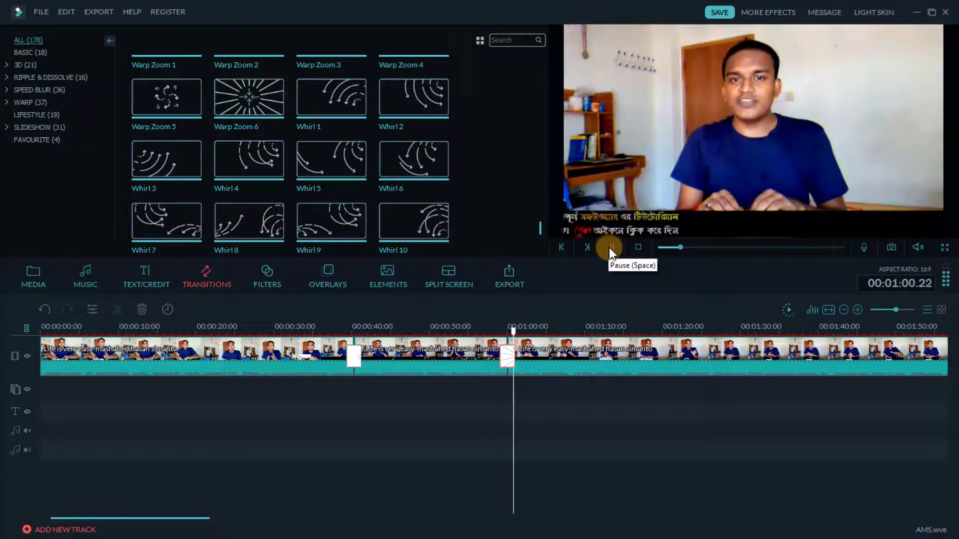
Step: Lengthen the Warp Zoom 6 transition at the one-minute cut to start around 0:55
{"action": "left_click", "coordinate": [609, 247]}
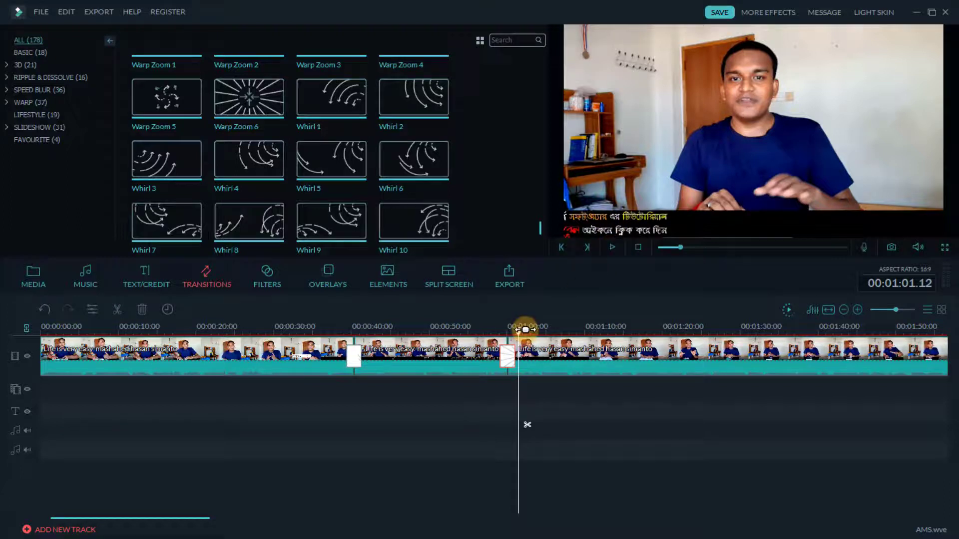
{"action": "mouse_move", "coordinate": [518, 331]}
{"action": "left_mouse_down"}
{"action": "mouse_move", "coordinate": [505, 330]}
{"action": "mouse_move", "coordinate": [597, 355]}
{"action": "left_mouse_up"}
{"action": "left_click", "coordinate": [514, 356]}
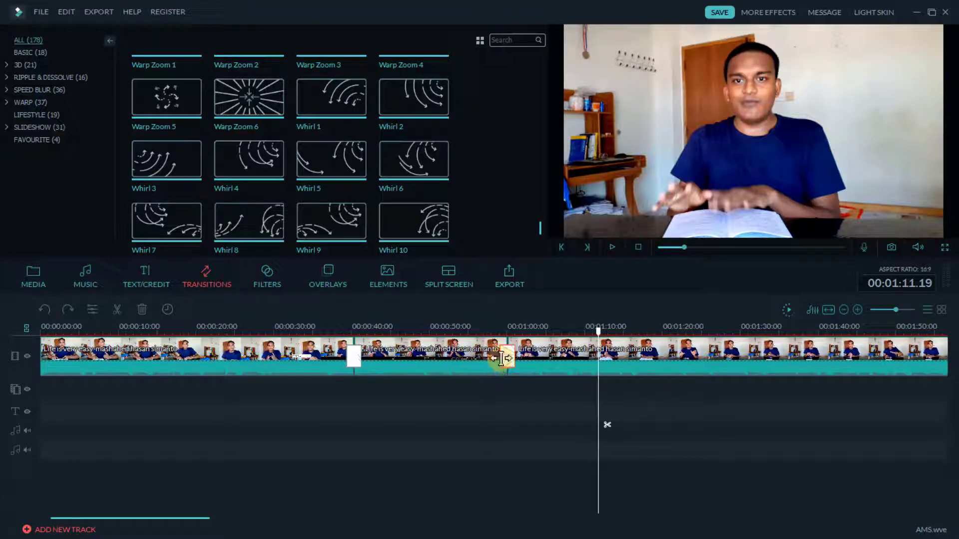
{"action": "left_click_drag", "start_coordinate": [501, 358], "coordinate": [474, 360]}
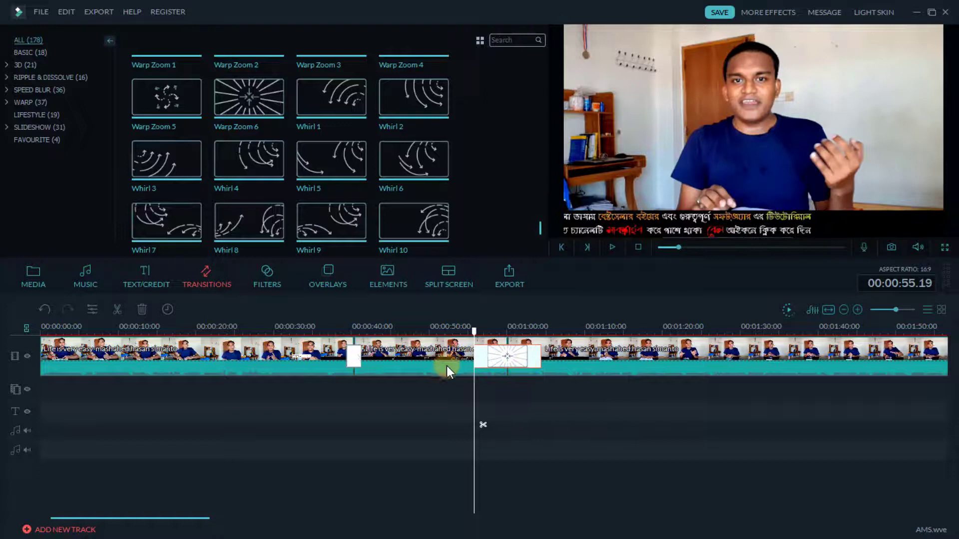
Step: Preview the longer transition, then shorten it from its start
{"action": "left_click", "coordinate": [471, 340]}
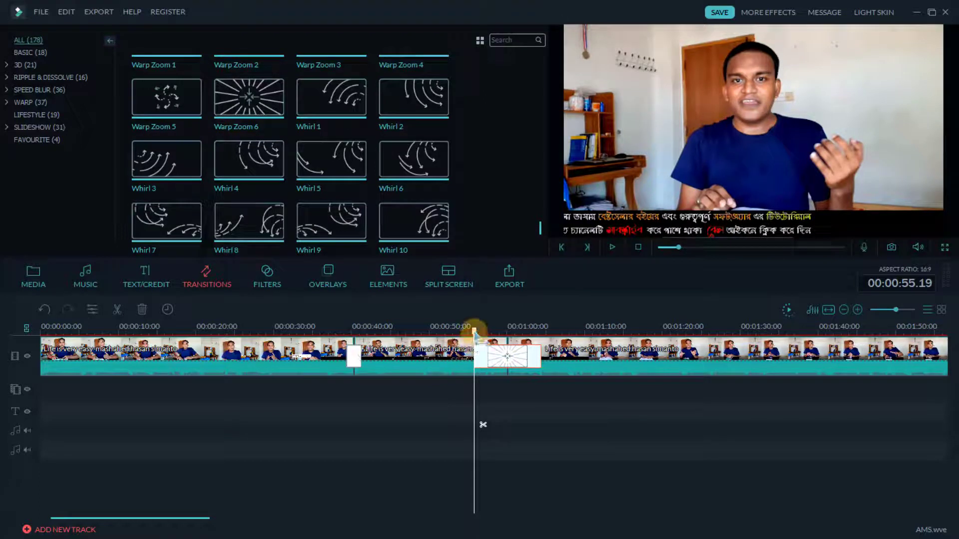
{"action": "left_click", "coordinate": [614, 247]}
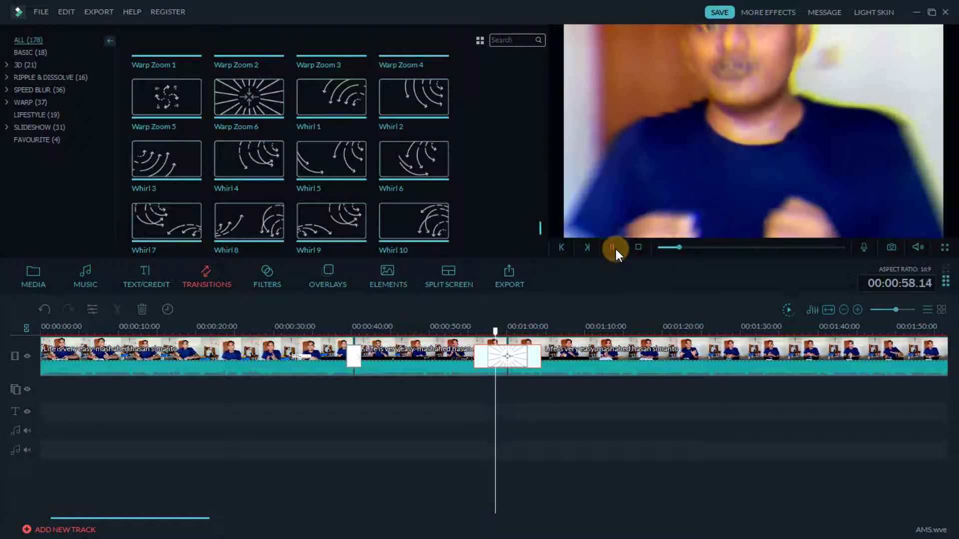
{"action": "left_click", "coordinate": [615, 247]}
{"action": "left_click_drag", "start_coordinate": [477, 358], "coordinate": [517, 354]}
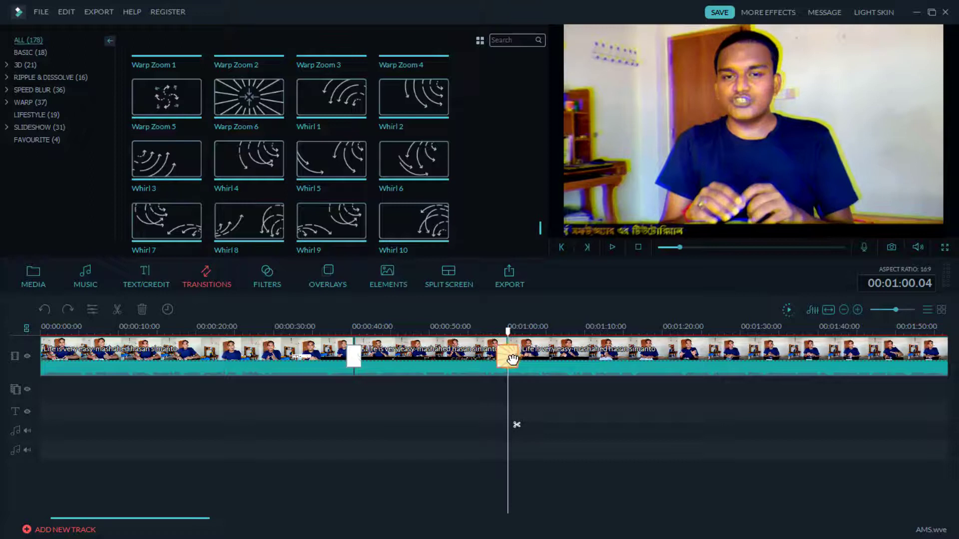
Step: Extend the transition's end past the cut and preview it
{"action": "left_click_drag", "start_coordinate": [517, 355], "coordinate": [489, 331]}
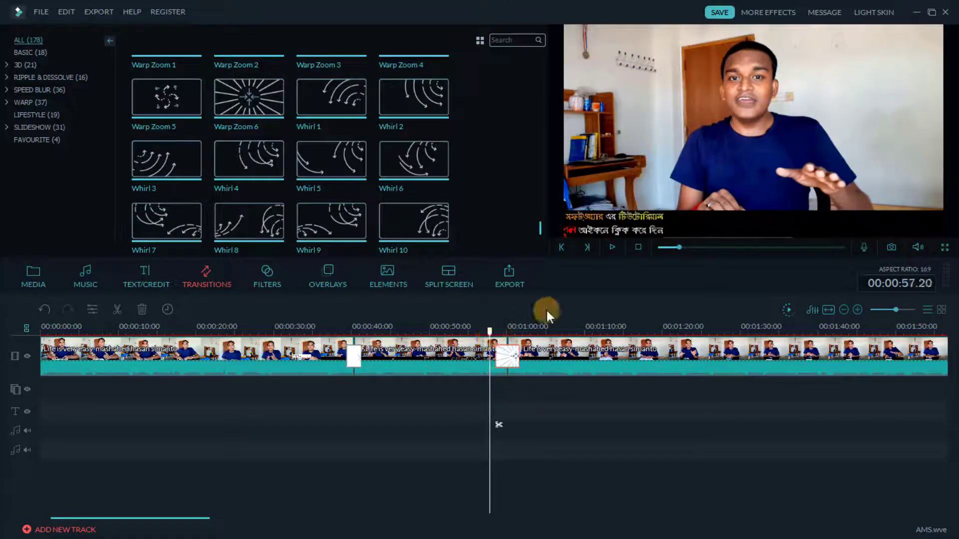
{"action": "left_click", "coordinate": [614, 248]}
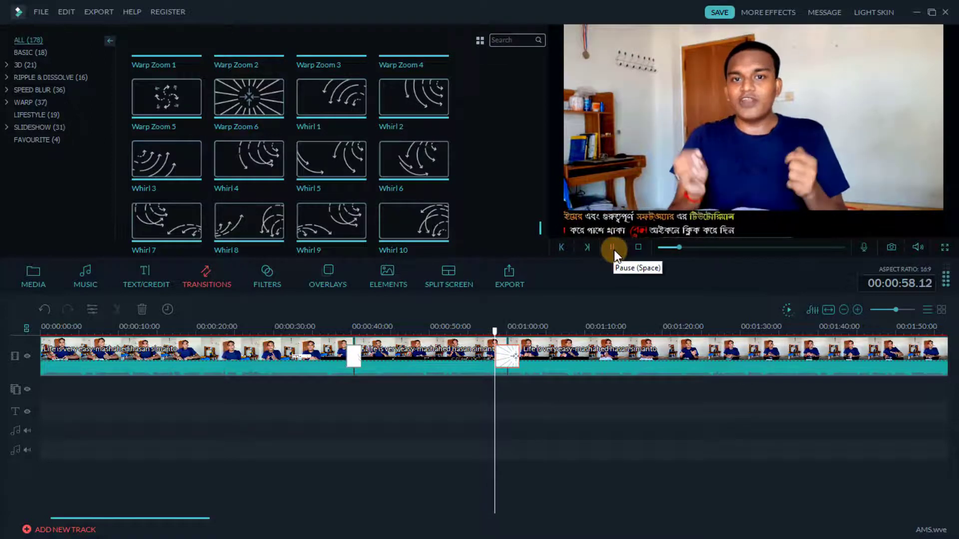
{"action": "left_click", "coordinate": [613, 250]}
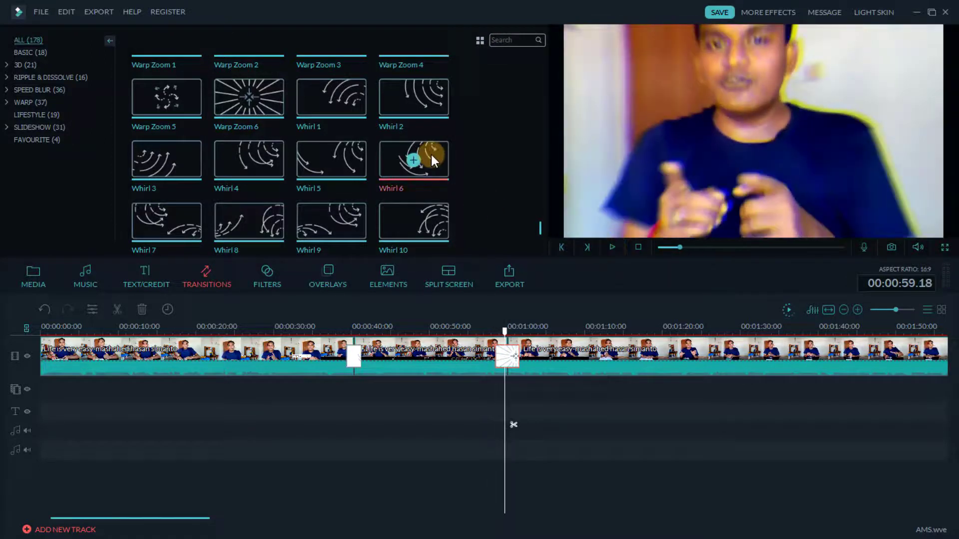
Step: Add Whirl 6 to favourites and show the Favourite transitions
{"action": "right_click", "coordinate": [442, 163]}
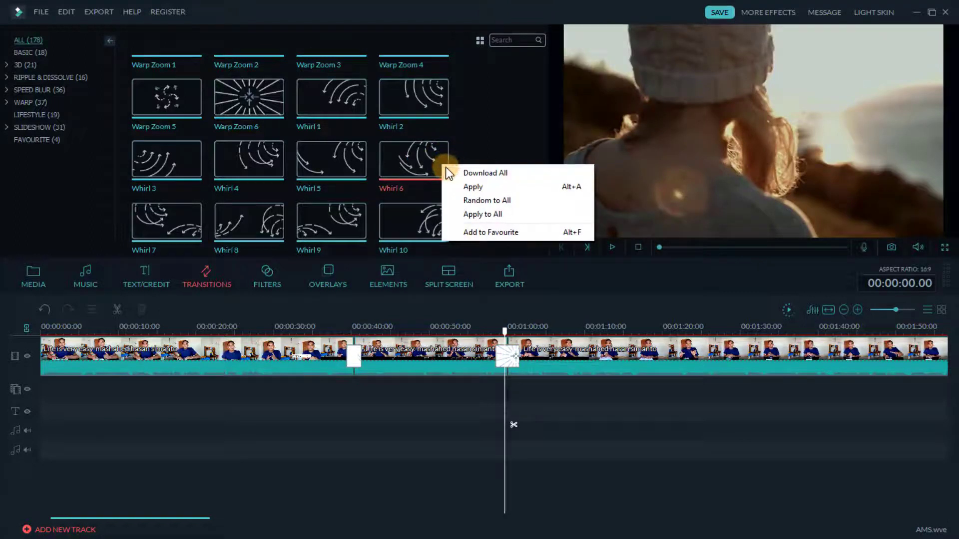
{"action": "left_click", "coordinate": [492, 232]}
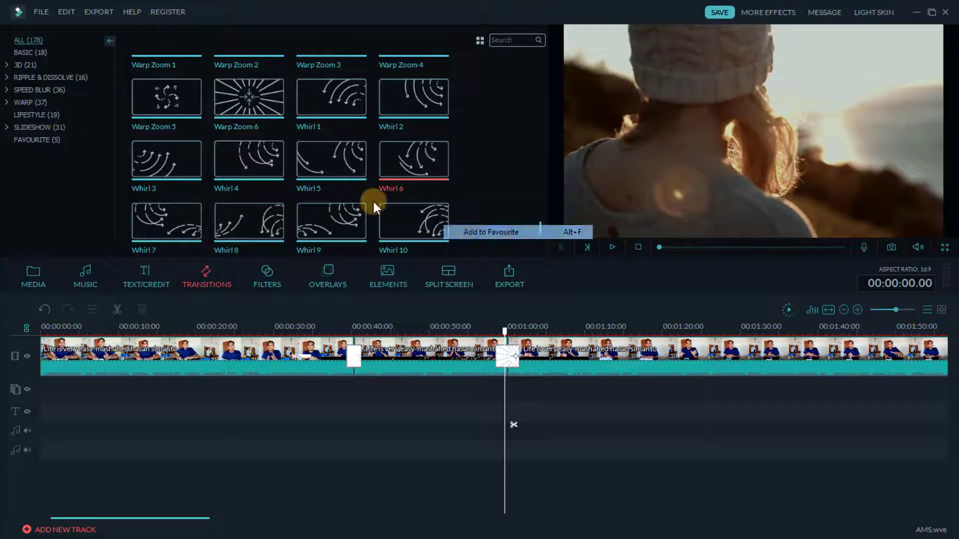
{"action": "left_click", "coordinate": [42, 140]}
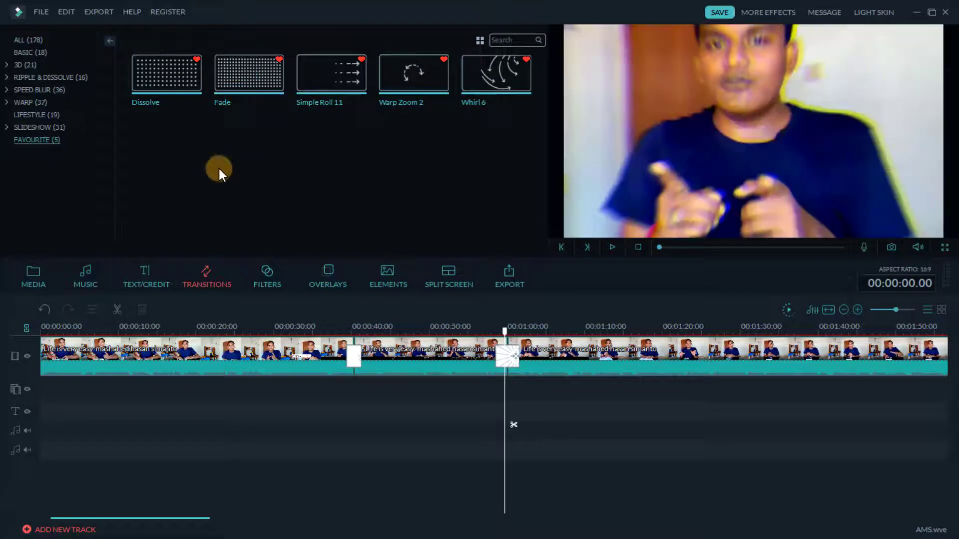
Step: Place Warp's Shift Zoom 3 at the one-minute cut and preview it
{"action": "left_click", "coordinate": [45, 103]}
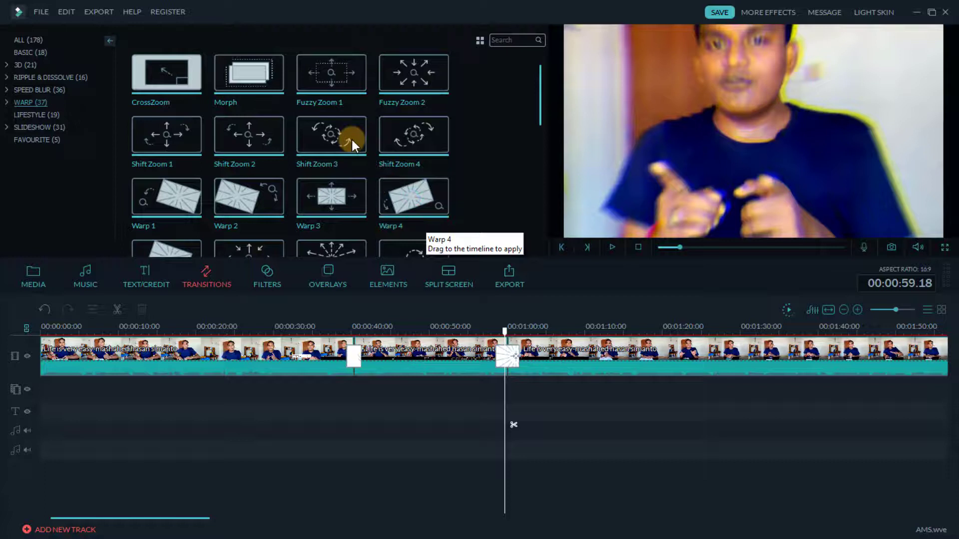
{"action": "mouse_move", "coordinate": [343, 135]}
{"action": "left_mouse_down"}
{"action": "mouse_move", "coordinate": [506, 357]}
{"action": "mouse_move", "coordinate": [494, 332]}
{"action": "left_mouse_up"}
{"action": "left_click", "coordinate": [505, 334]}
{"action": "left_click", "coordinate": [612, 247]}
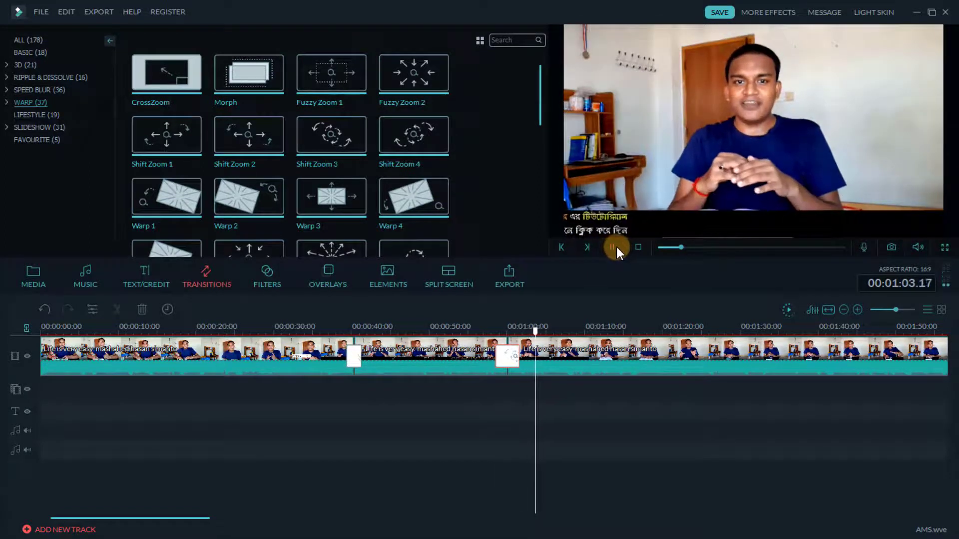
{"action": "left_click", "coordinate": [615, 246]}
Step: Browse the Speed Blur transitions, preview Blurry Cross 3, then view the Basic transitions
{"action": "left_click", "coordinate": [32, 90]}
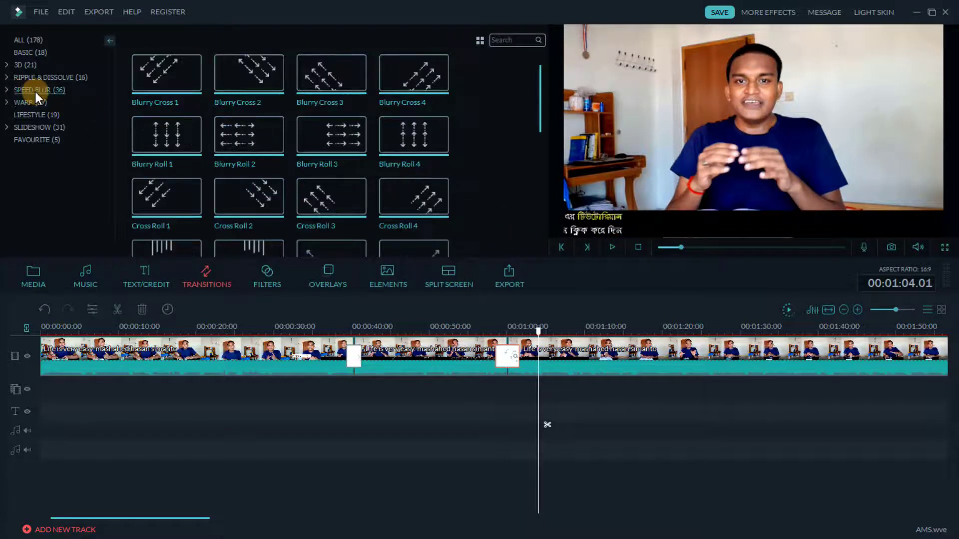
{"action": "left_click", "coordinate": [358, 67]}
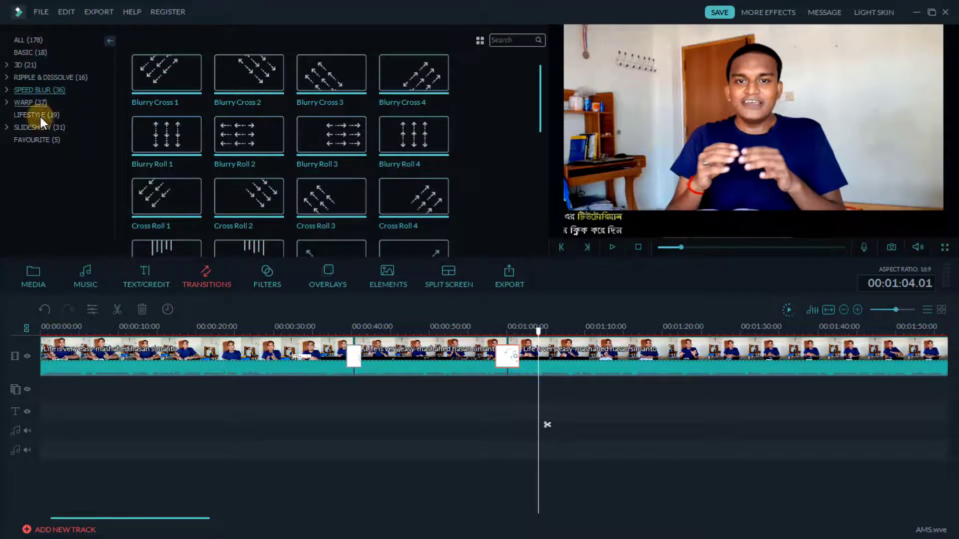
{"action": "left_click", "coordinate": [30, 53]}
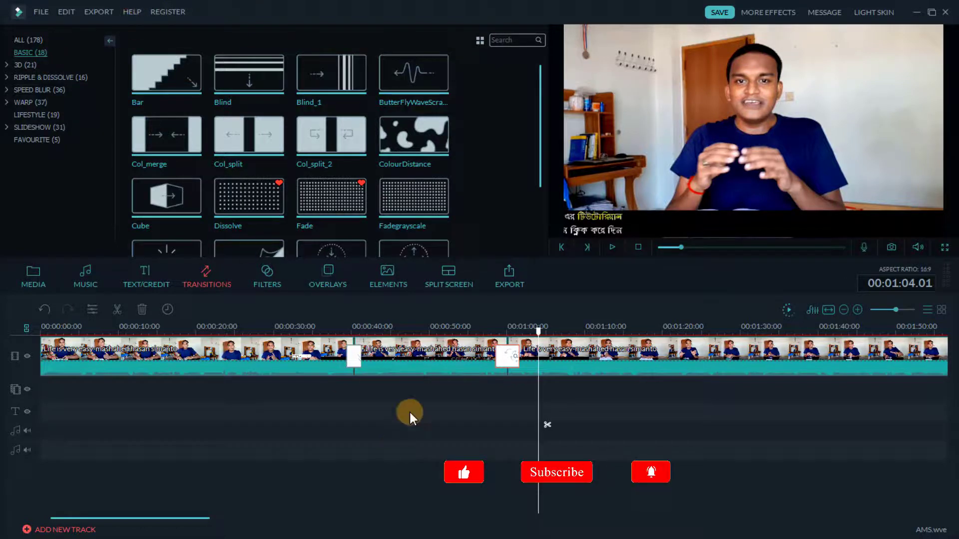
Step: Select the middle clip, scrub between about 0:38 and 0:42, and open the filter library
{"action": "left_click", "coordinate": [421, 370]}
{"action": "left_click_drag", "start_coordinate": [354, 331], "coordinate": [338, 332]}
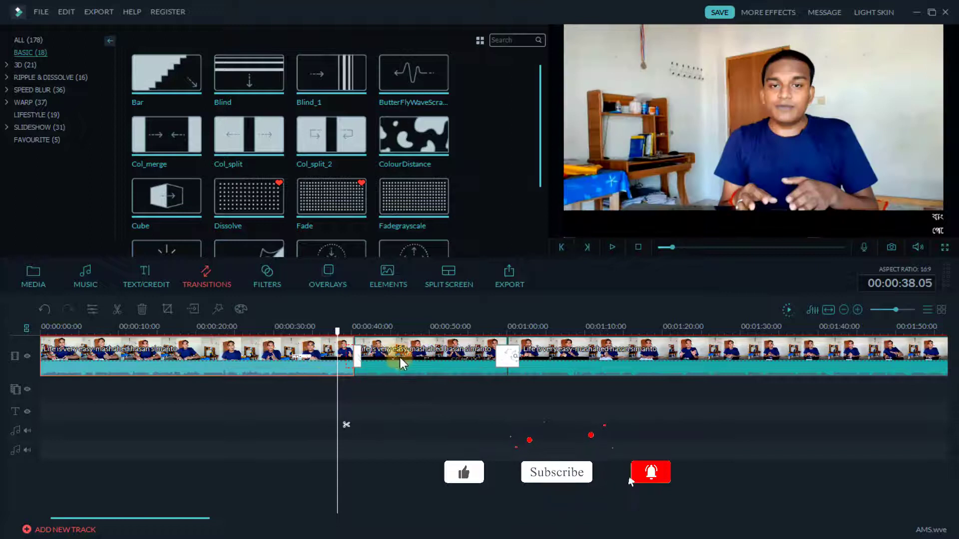
{"action": "left_click", "coordinate": [421, 362]}
{"action": "left_click_drag", "start_coordinate": [354, 331], "coordinate": [373, 331]}
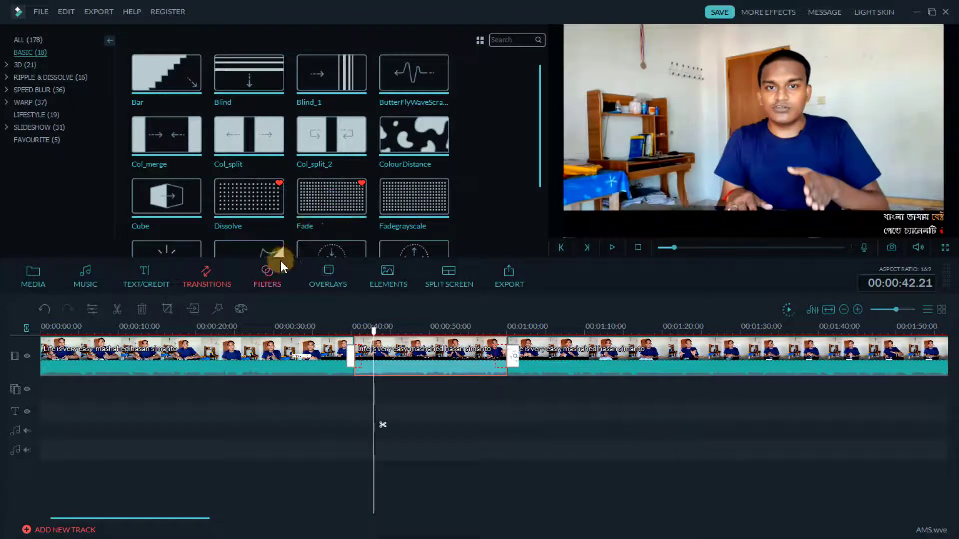
{"action": "left_click", "coordinate": [271, 274]}
Step: Show all filters and scroll through the library
{"action": "left_click", "coordinate": [27, 36]}
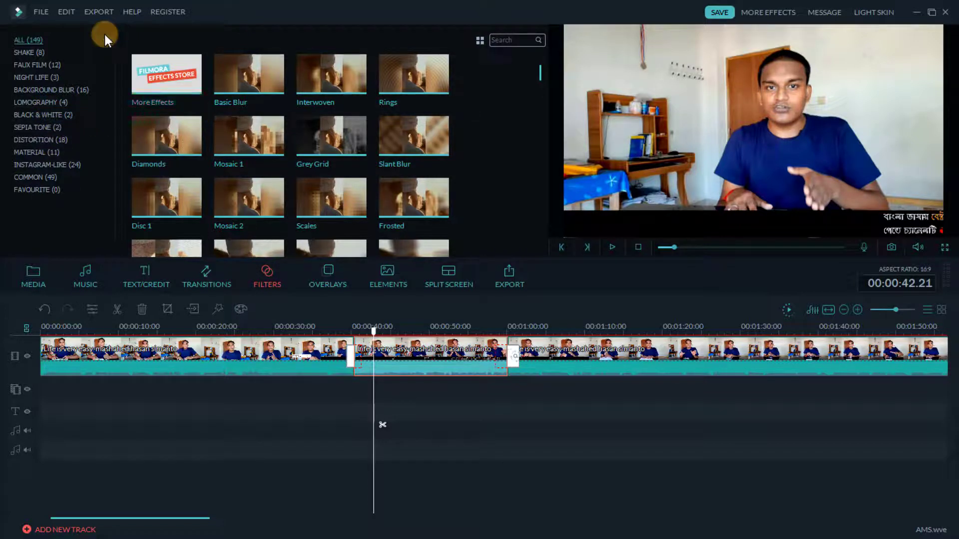
{"action": "scroll", "coordinate": [382, 142], "scroll_direction": "down", "scroll_amount": 8}
{"action": "scroll", "coordinate": [404, 155], "scroll_direction": "down", "scroll_amount": 8}
{"action": "scroll", "coordinate": [443, 173], "scroll_direction": "down", "scroll_amount": 8}
{"action": "scroll", "coordinate": [475, 179], "scroll_direction": "up", "scroll_amount": 5}
{"action": "scroll", "coordinate": [476, 176], "scroll_direction": "up", "scroll_amount": 5}
{"action": "scroll", "coordinate": [474, 172], "scroll_direction": "up", "scroll_amount": 5}
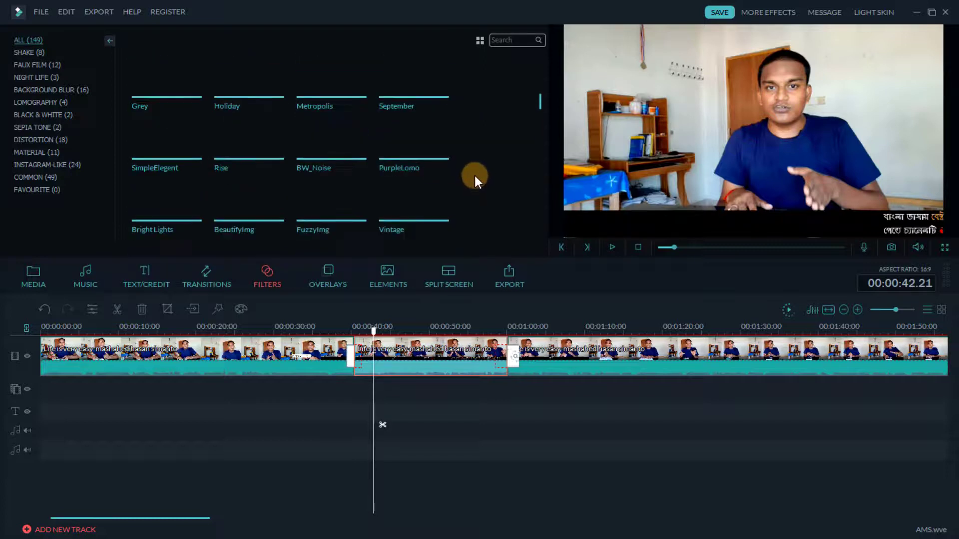
{"action": "scroll", "coordinate": [475, 172], "scroll_direction": "up", "scroll_amount": 5}
{"action": "scroll", "coordinate": [472, 171], "scroll_direction": "down", "scroll_amount": 5}
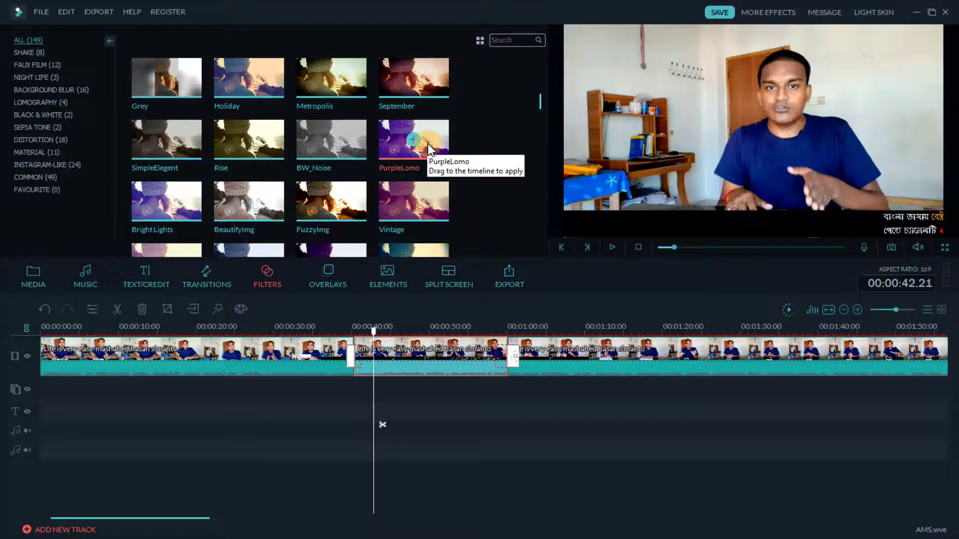
Step: Preview the PurpleLomo, Rainbow2, Jigsaw_A, Jigsaw_F, TVWall and Screen filters
{"action": "left_click", "coordinate": [428, 145]}
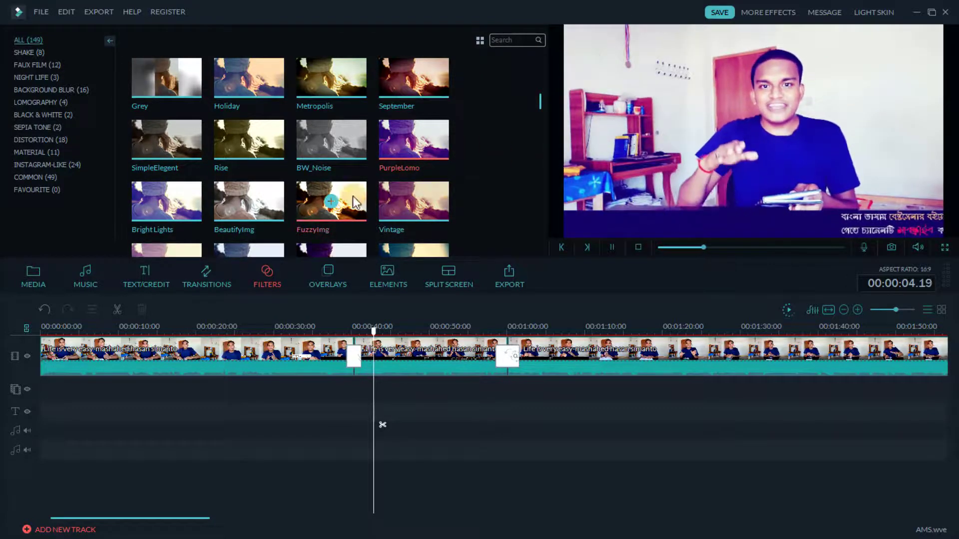
{"action": "scroll", "coordinate": [320, 205], "scroll_direction": "down", "scroll_amount": 4}
{"action": "left_click", "coordinate": [291, 153]}
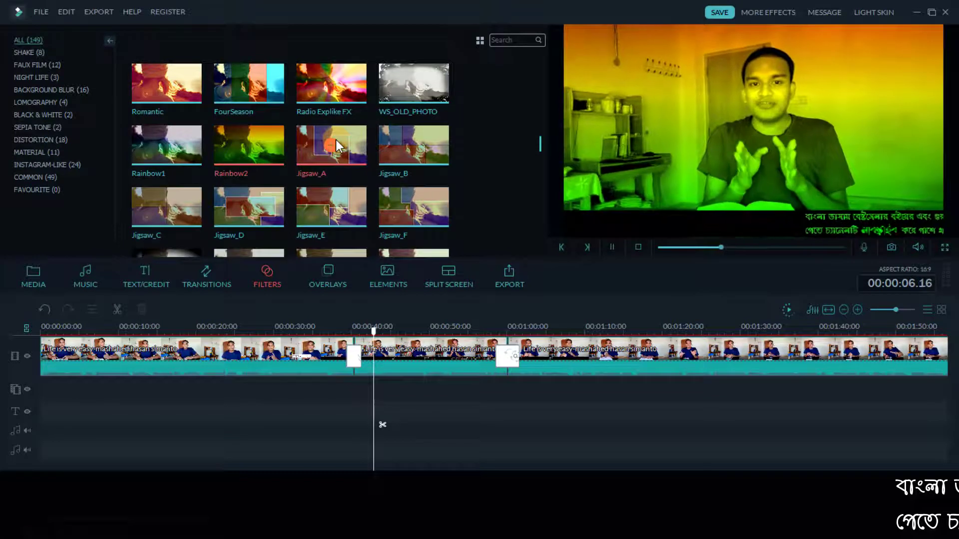
{"action": "left_click", "coordinate": [361, 145]}
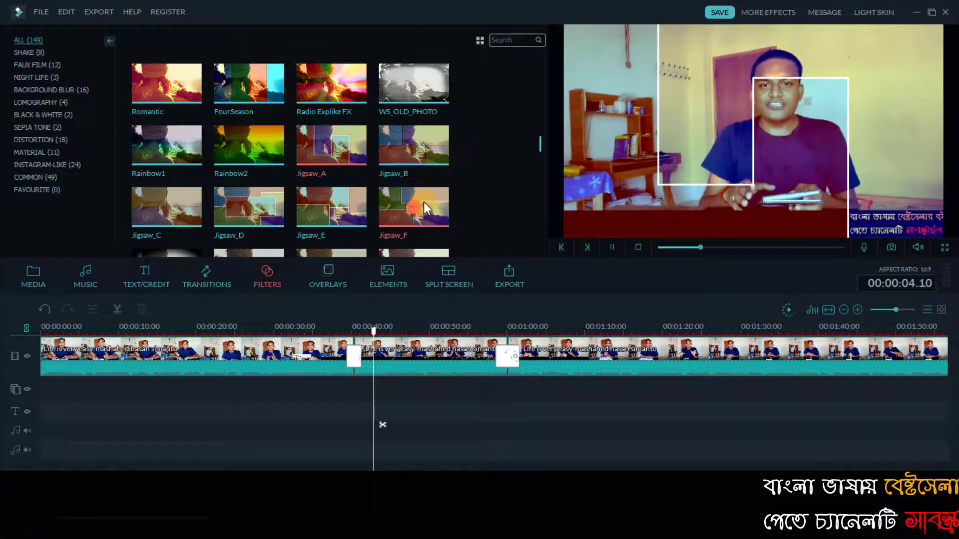
{"action": "left_click", "coordinate": [433, 205]}
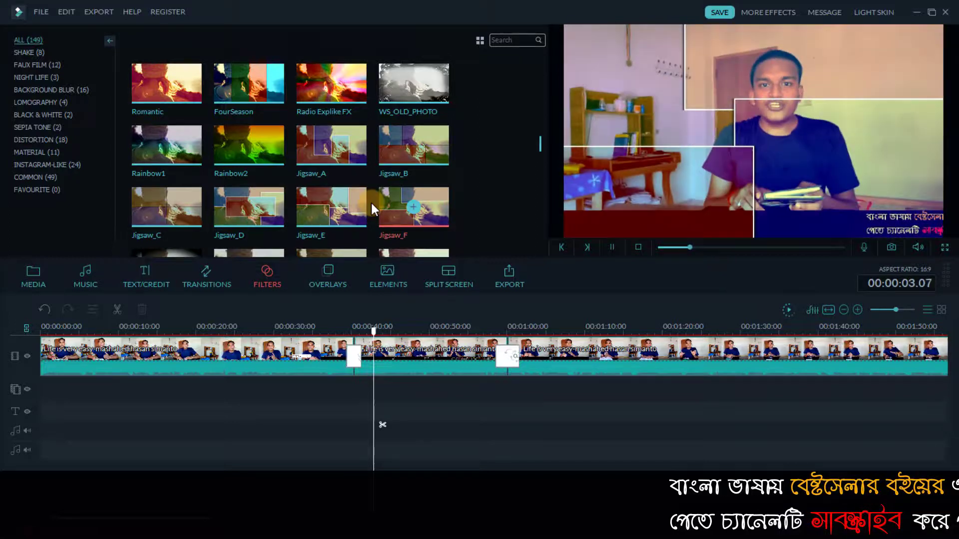
{"action": "scroll", "coordinate": [371, 201], "scroll_direction": "down", "scroll_amount": 5}
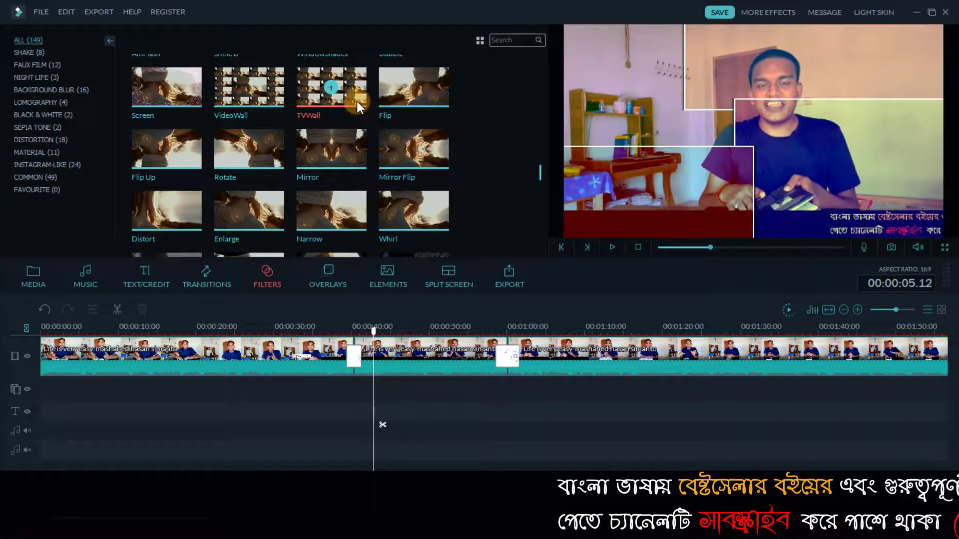
{"action": "left_click", "coordinate": [356, 101]}
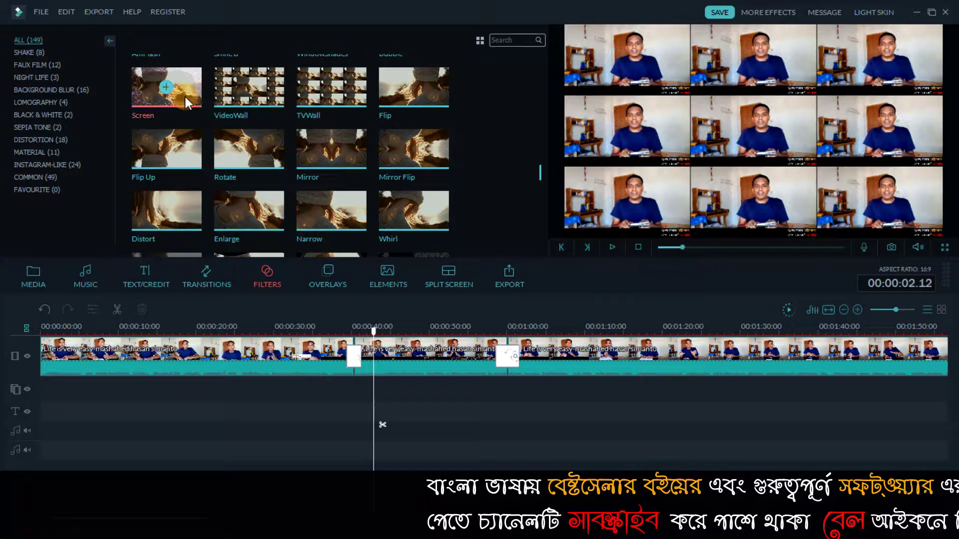
{"action": "left_click", "coordinate": [185, 97]}
{"action": "scroll", "coordinate": [350, 200], "scroll_direction": "up", "scroll_amount": 3}
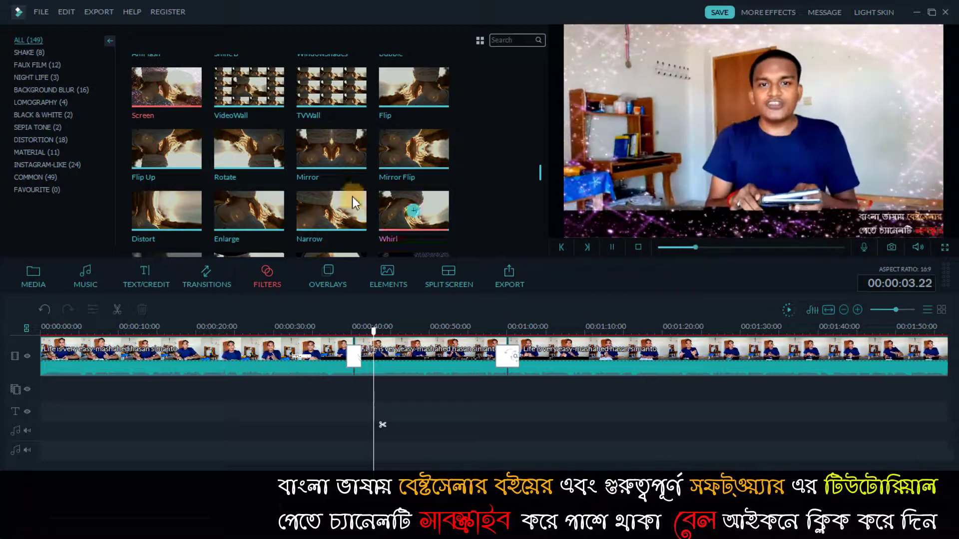
{"action": "scroll", "coordinate": [345, 204], "scroll_direction": "up", "scroll_amount": 3}
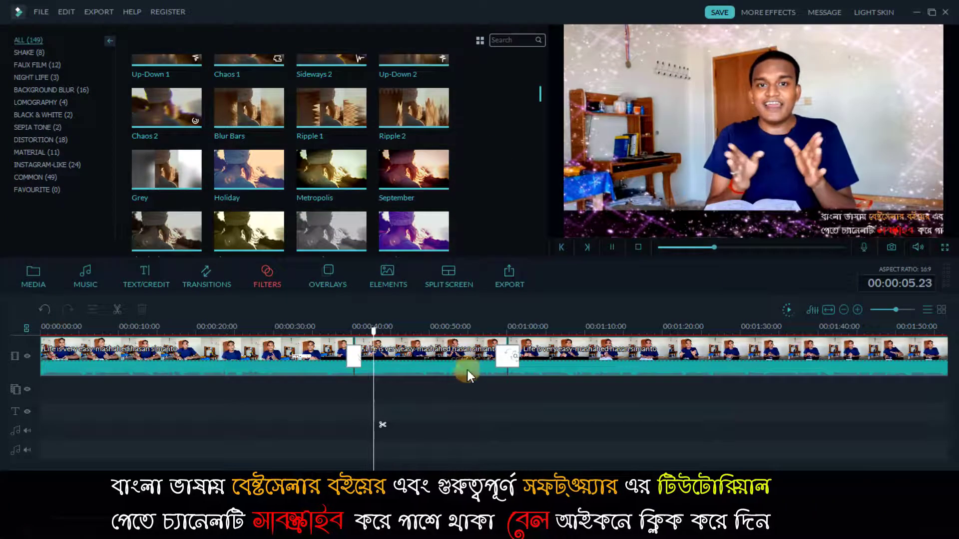
Step: Select the middle clip and scroll the Filters panel down to Faux Film 7
{"action": "left_click", "coordinate": [442, 373]}
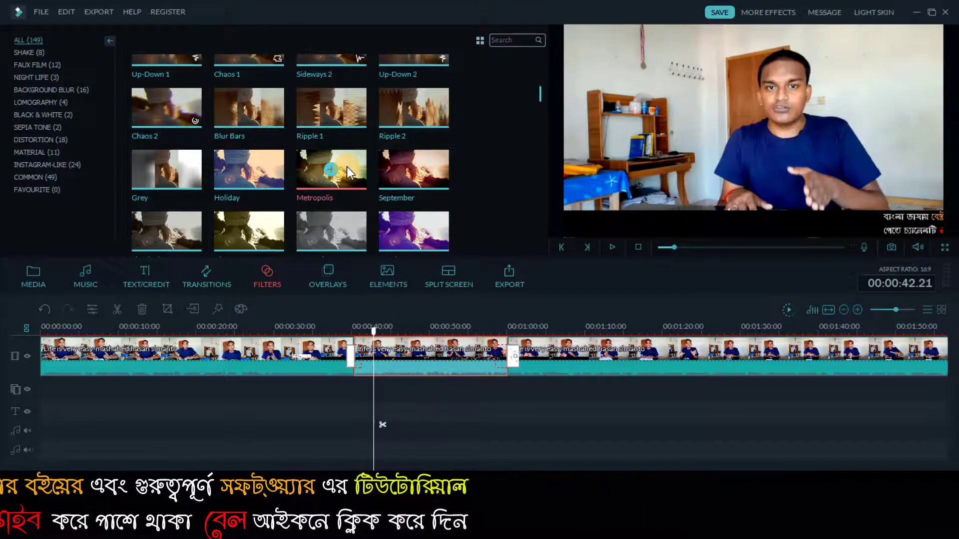
{"action": "scroll", "coordinate": [480, 185], "scroll_direction": "down", "scroll_amount": 5}
{"action": "scroll", "coordinate": [470, 190], "scroll_direction": "down", "scroll_amount": 5}
{"action": "scroll", "coordinate": [464, 192], "scroll_direction": "down", "scroll_amount": 5}
{"action": "scroll", "coordinate": [463, 193], "scroll_direction": "down", "scroll_amount": 3}
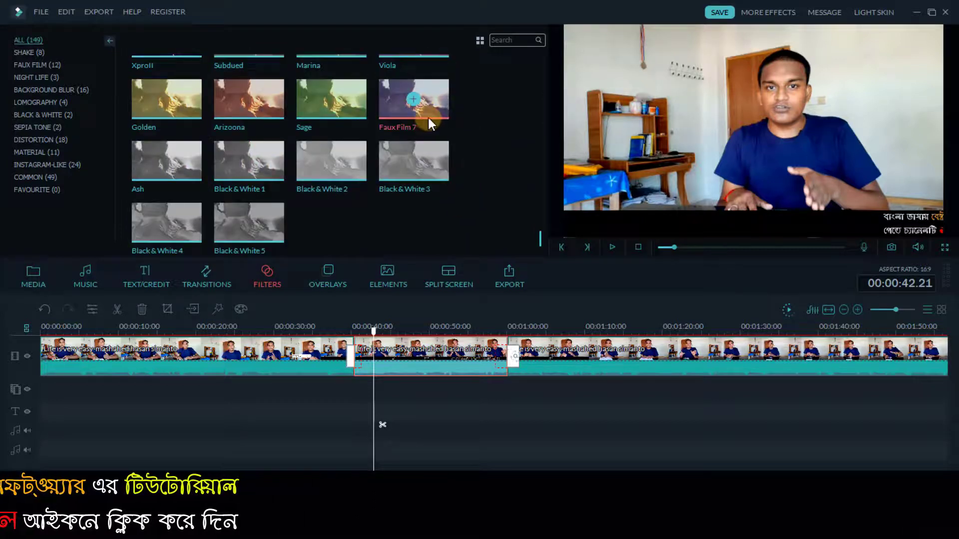
Step: Add Faux Film 7 to the timeline, nudge it earlier, then delete the misplaced copy
{"action": "left_click_drag", "start_coordinate": [429, 117], "coordinate": [428, 360]}
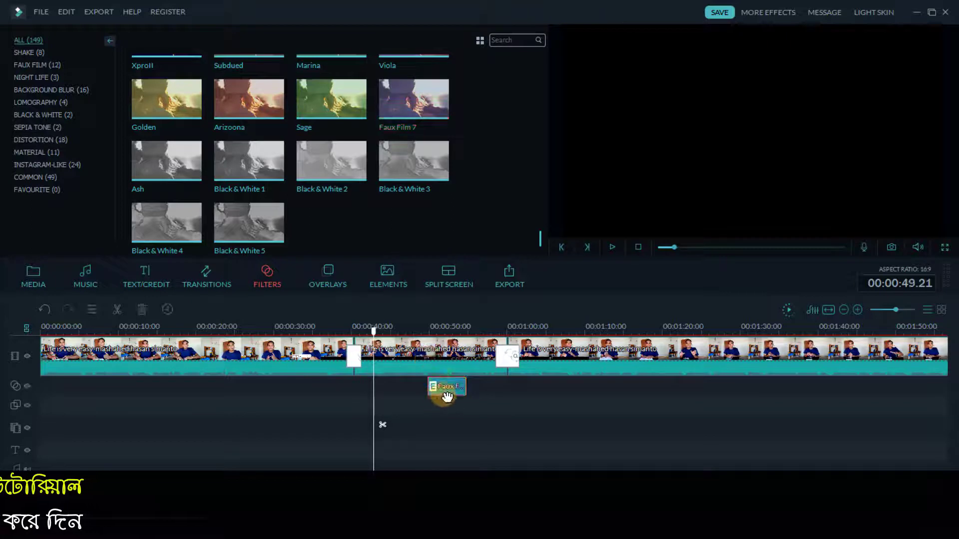
{"action": "left_click_drag", "start_coordinate": [441, 394], "coordinate": [420, 393]}
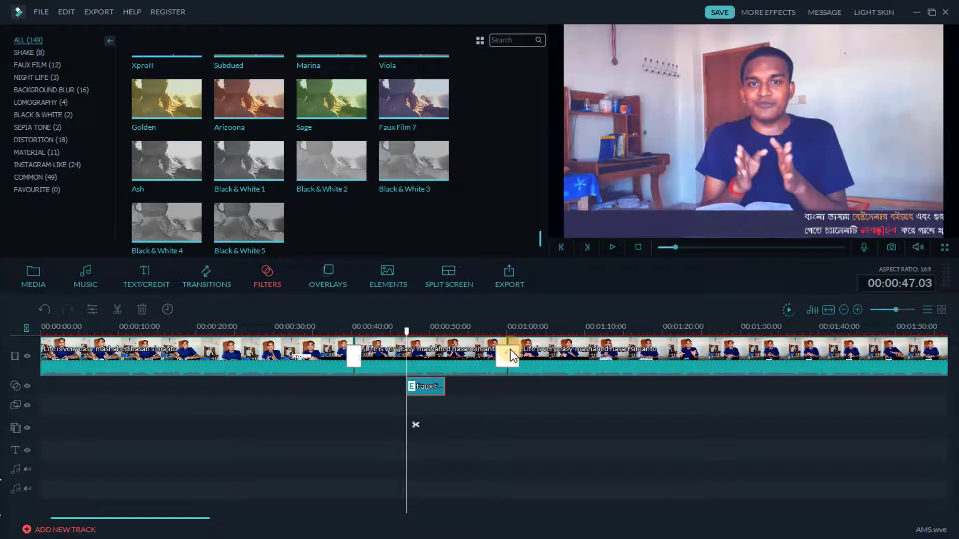
{"action": "left_click_drag", "start_coordinate": [407, 332], "coordinate": [398, 331]}
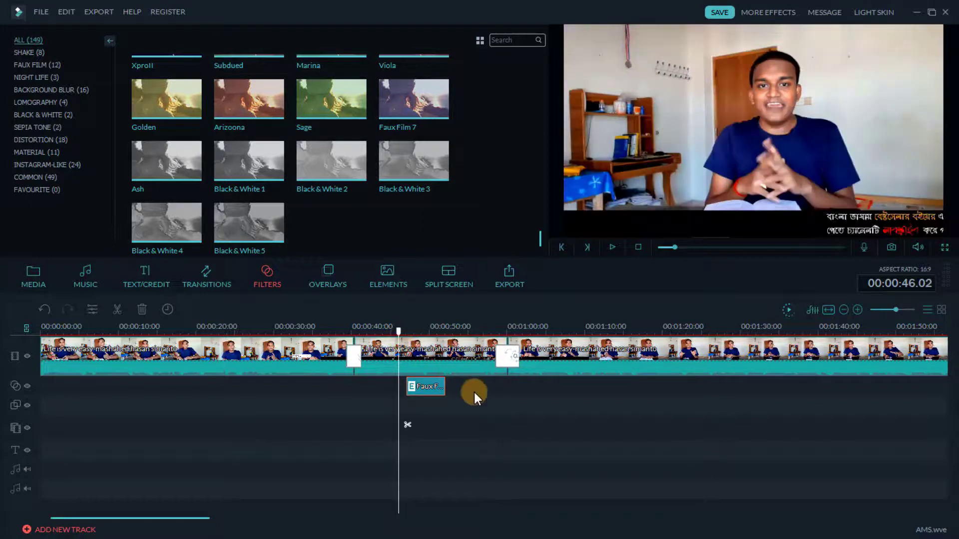
{"action": "left_click", "coordinate": [474, 395]}
{"action": "left_click", "coordinate": [470, 369]}
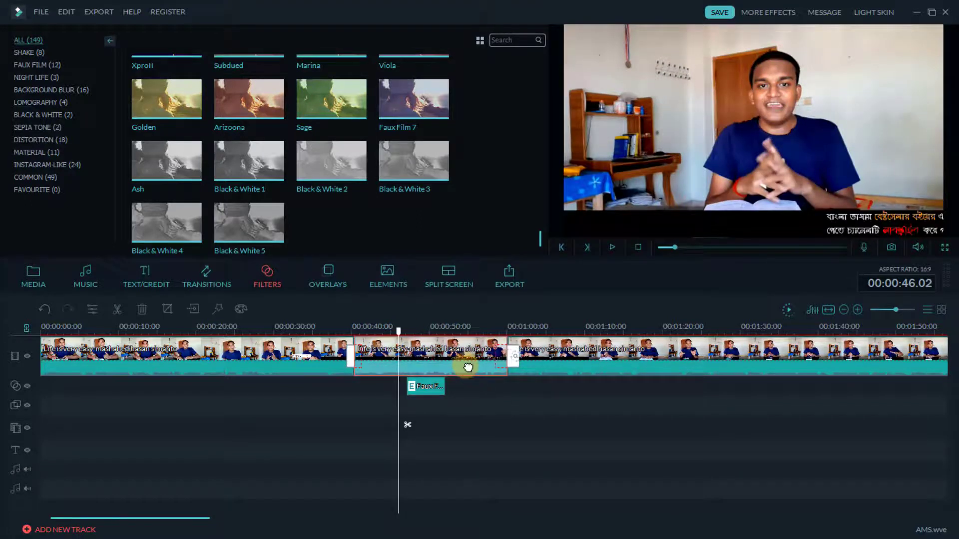
{"action": "left_click", "coordinate": [434, 394]}
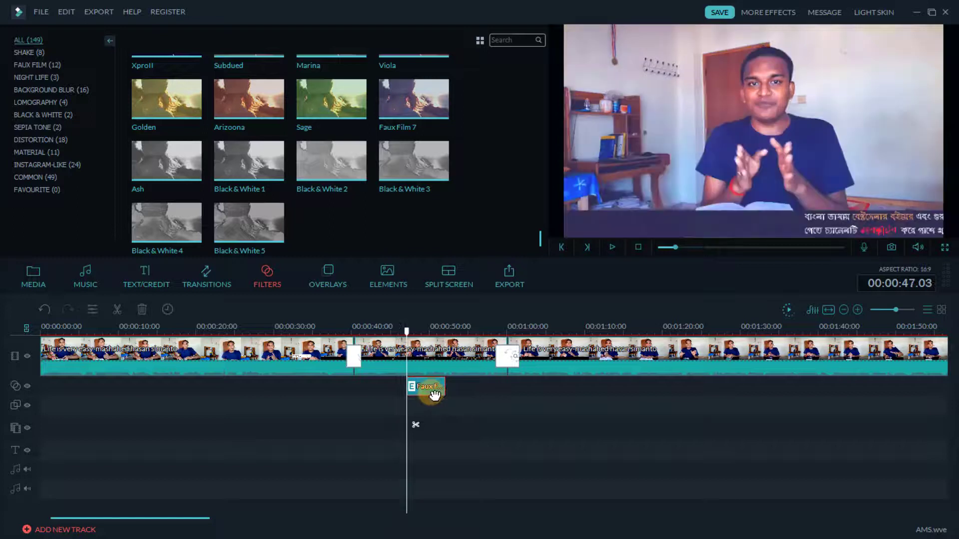
{"action": "key", "text": "Delete"}
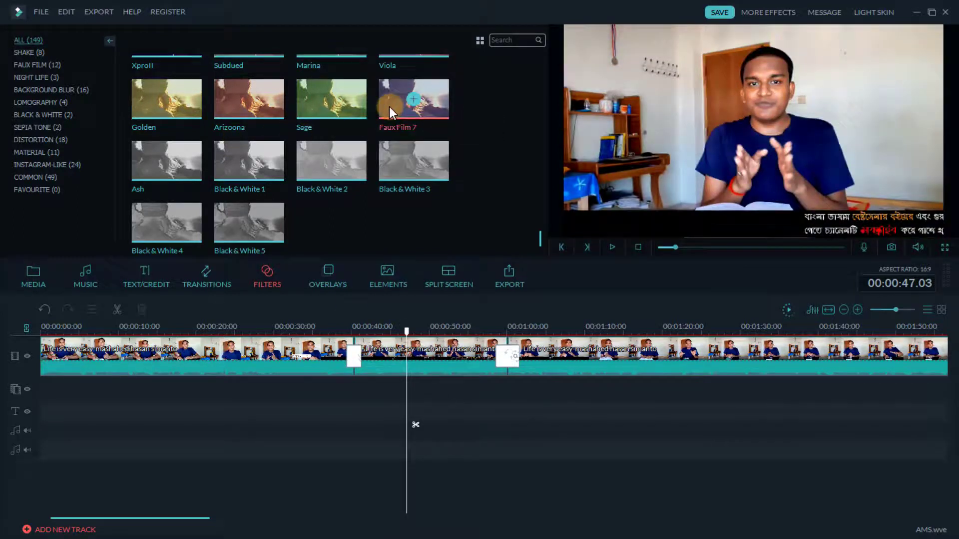
Step: Re-drop Faux Film 7 at 00:00:47 and preview it from 00:00:45 to 00:00:50
{"action": "left_click_drag", "start_coordinate": [428, 250], "coordinate": [410, 402]}
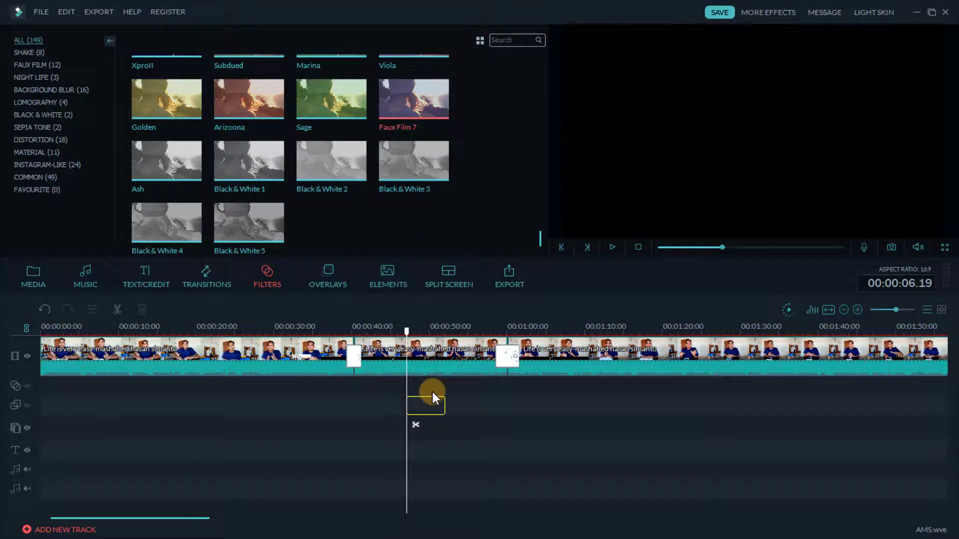
{"action": "left_click_drag", "start_coordinate": [407, 327], "coordinate": [394, 327]}
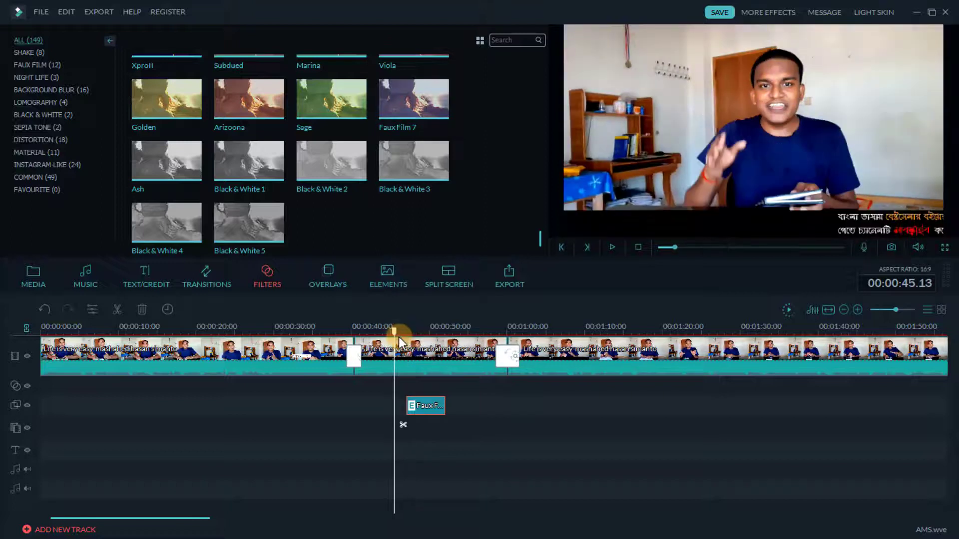
{"action": "left_click", "coordinate": [613, 245]}
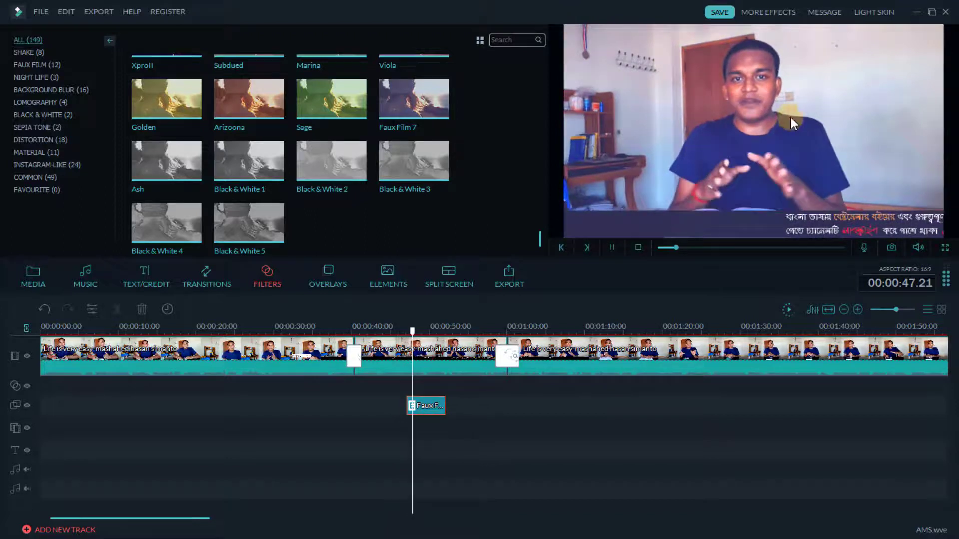
{"action": "left_click", "coordinate": [612, 248]}
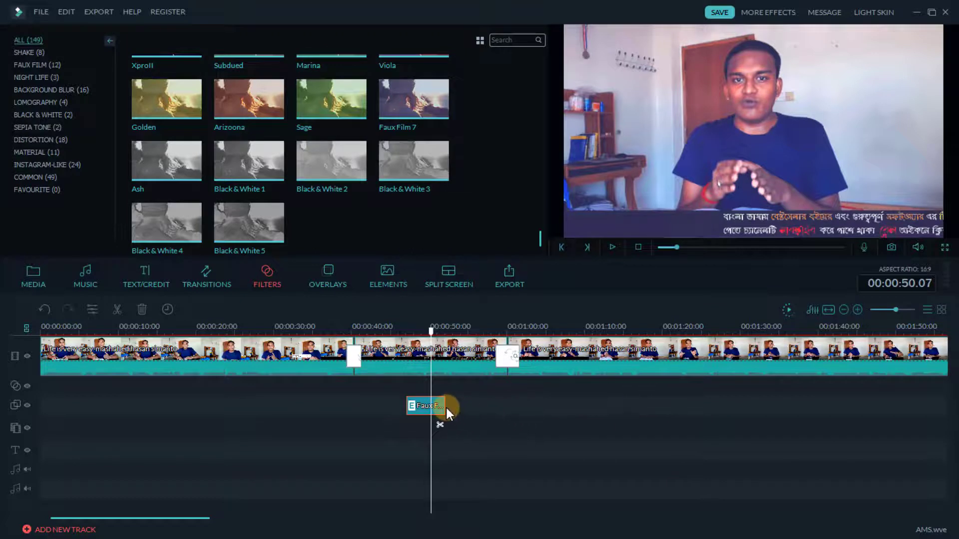
Step: Stretch the Faux Film 7 filter far out, then trim its end back to about 00:08:35
{"action": "left_click_drag", "start_coordinate": [445, 406], "coordinate": [942, 425]}
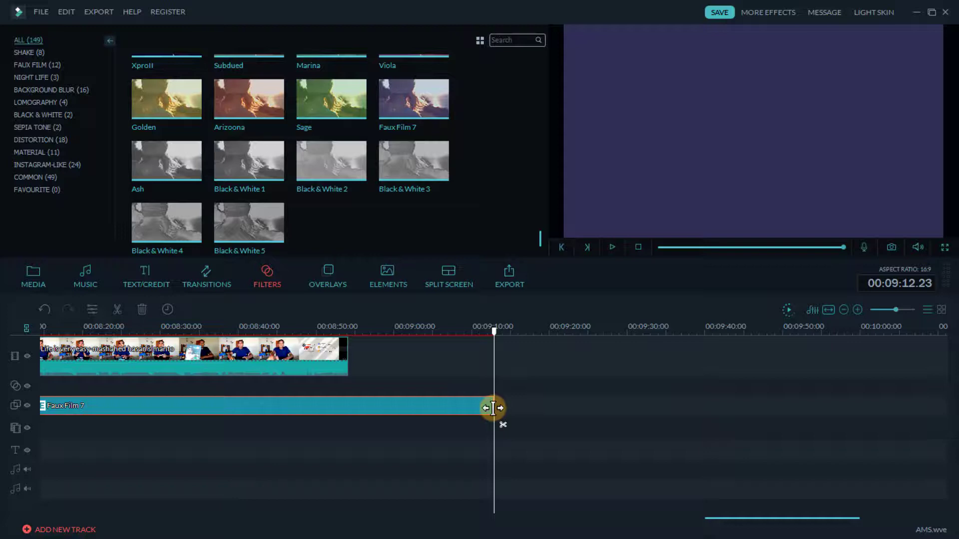
{"action": "left_click_drag", "start_coordinate": [493, 408], "coordinate": [348, 407]}
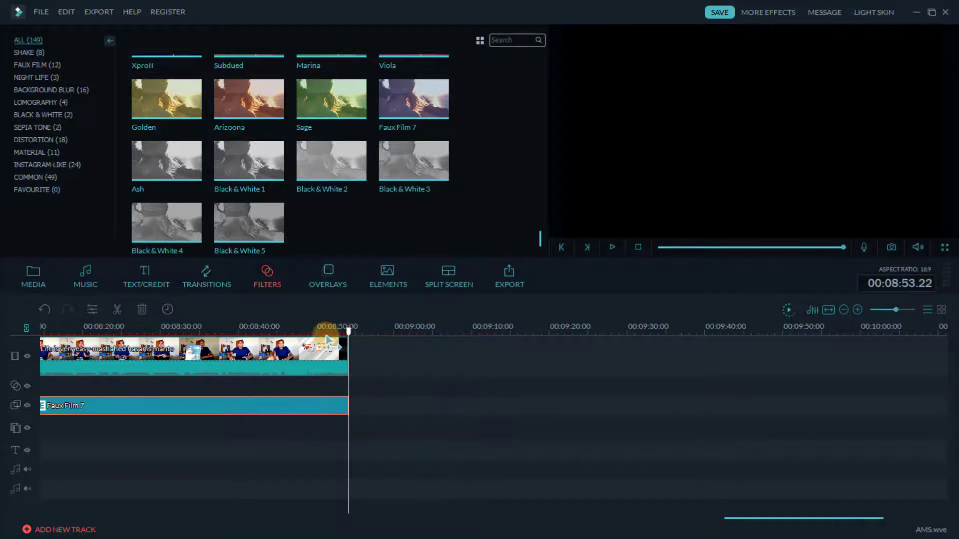
{"action": "left_click", "coordinate": [262, 329]}
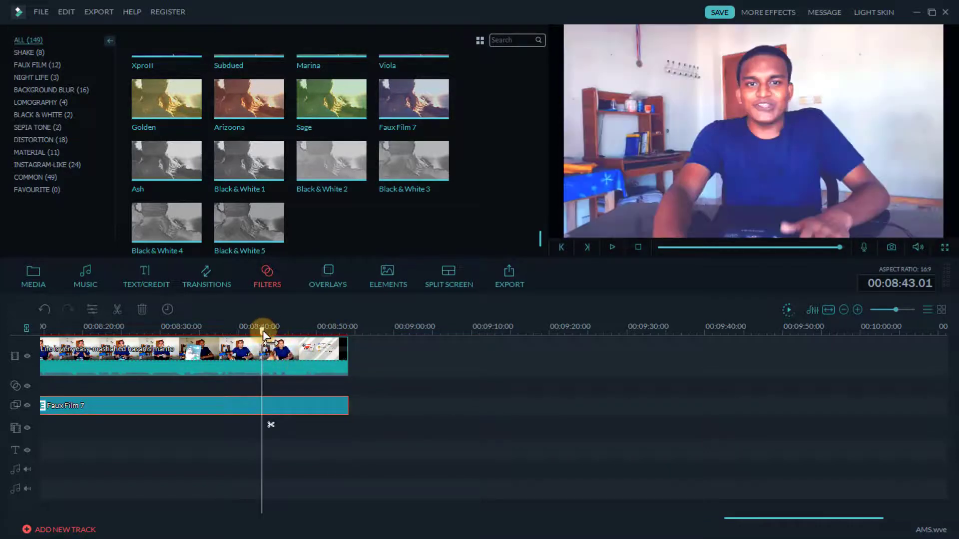
{"action": "left_click_drag", "start_coordinate": [263, 330], "coordinate": [190, 330]}
{"action": "left_click_drag", "start_coordinate": [327, 409], "coordinate": [206, 407]}
{"action": "left_click", "coordinate": [206, 332]}
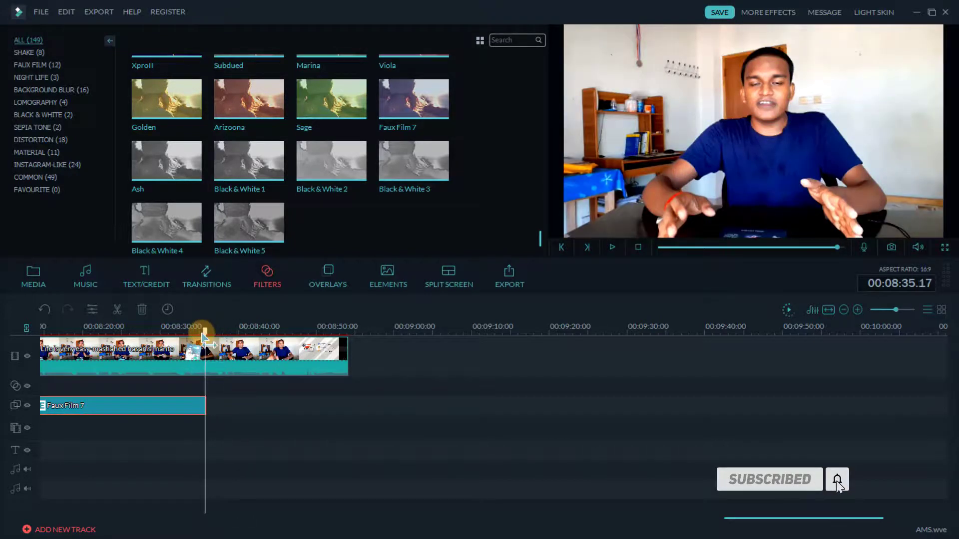
{"action": "left_click_drag", "start_coordinate": [203, 338], "coordinate": [223, 345]}
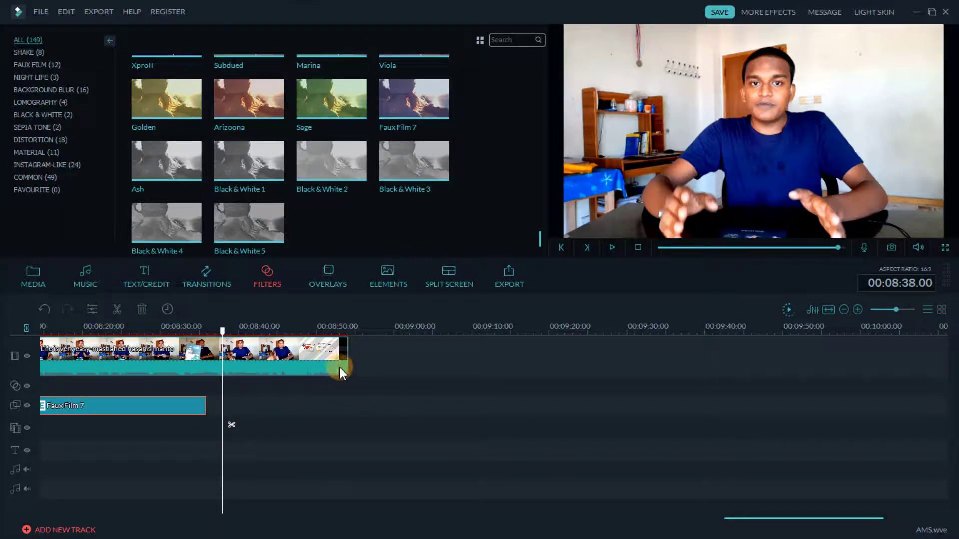
Step: Place the Sage filter on the timeline at 00:00:40, just before Faux Film 7
{"action": "scroll", "coordinate": [293, 325], "scroll_direction": "down", "scroll_amount": 2}
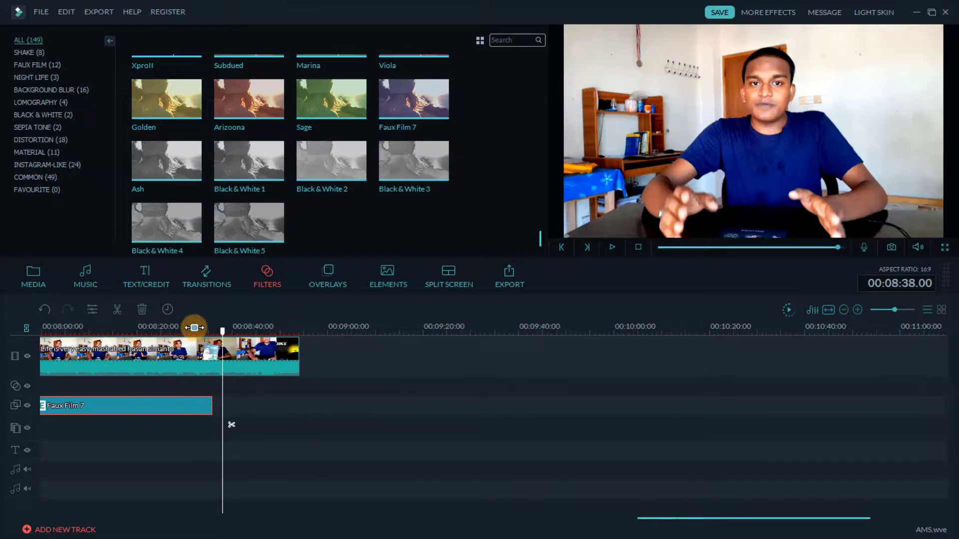
{"action": "left_click_drag", "start_coordinate": [705, 522], "coordinate": [78, 520]}
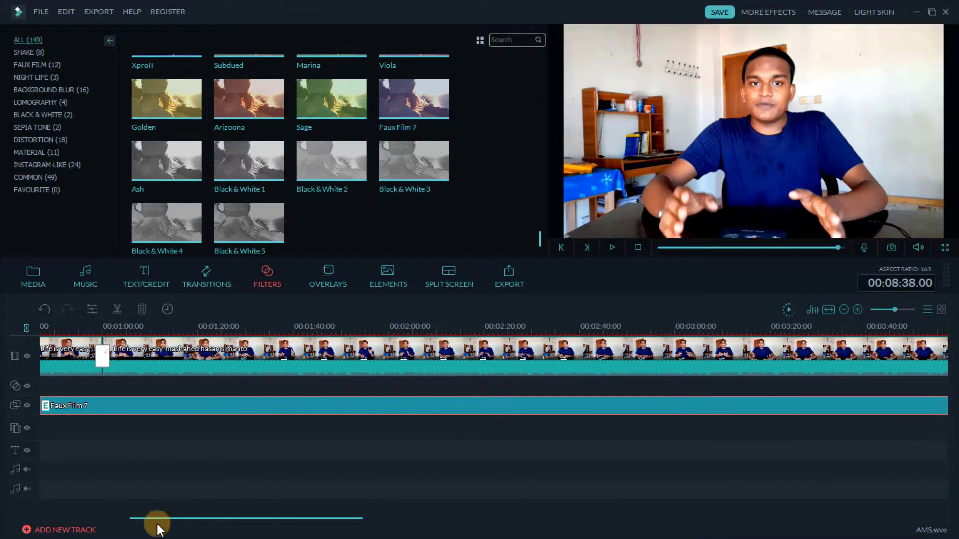
{"action": "left_click", "coordinate": [172, 396]}
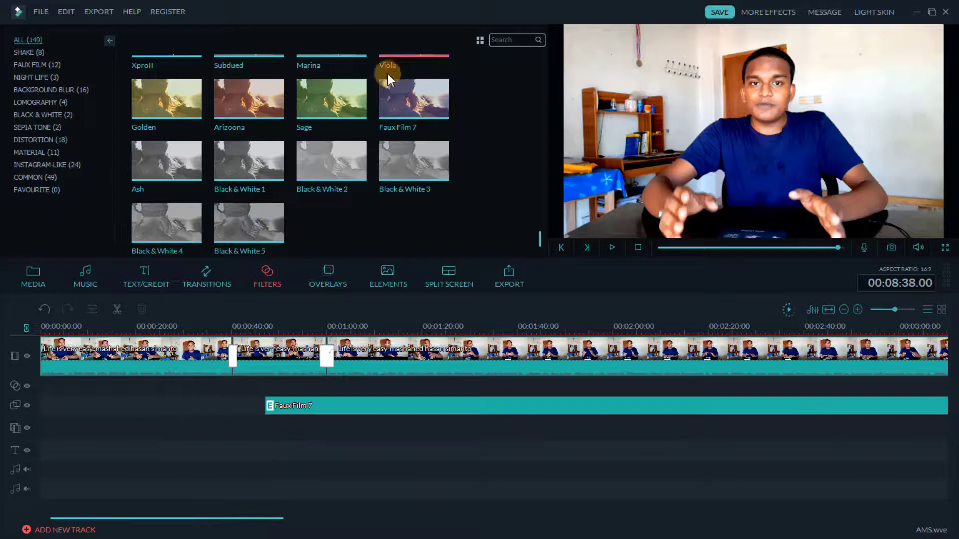
{"action": "left_click_drag", "start_coordinate": [350, 96], "coordinate": [234, 403]}
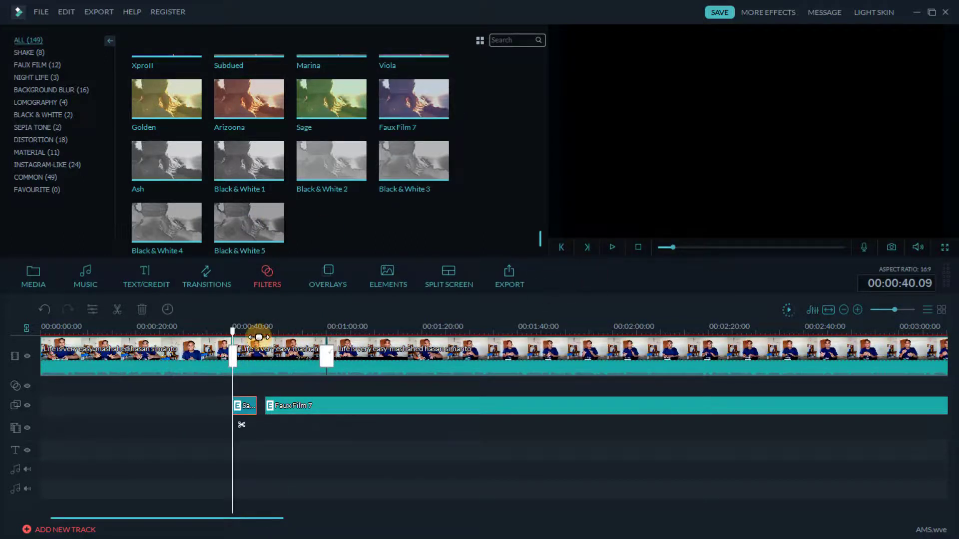
Step: Preview the Sage filter from 00:00:39 to 00:00:42, then move the playhead to 00:00:47
{"action": "left_click_drag", "start_coordinate": [234, 334], "coordinate": [229, 334]}
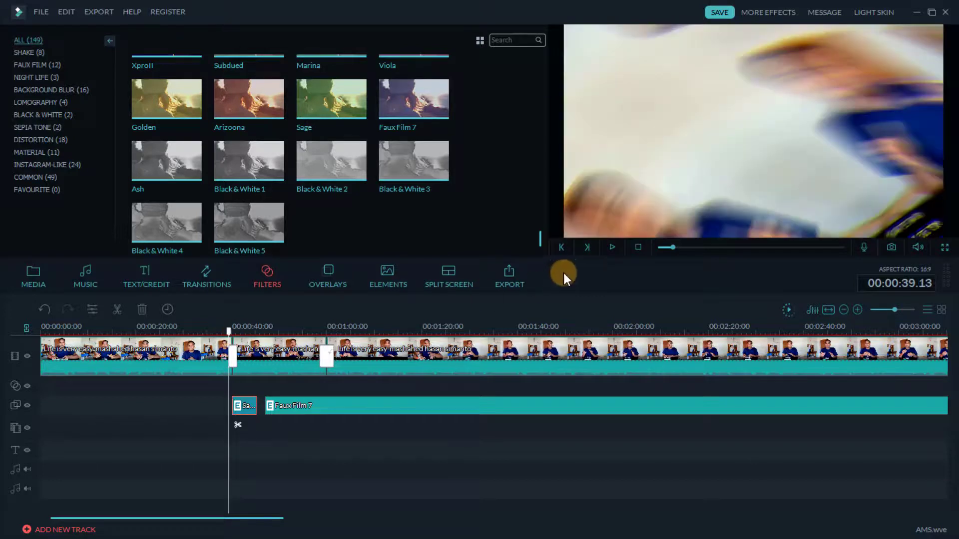
{"action": "left_click", "coordinate": [611, 247]}
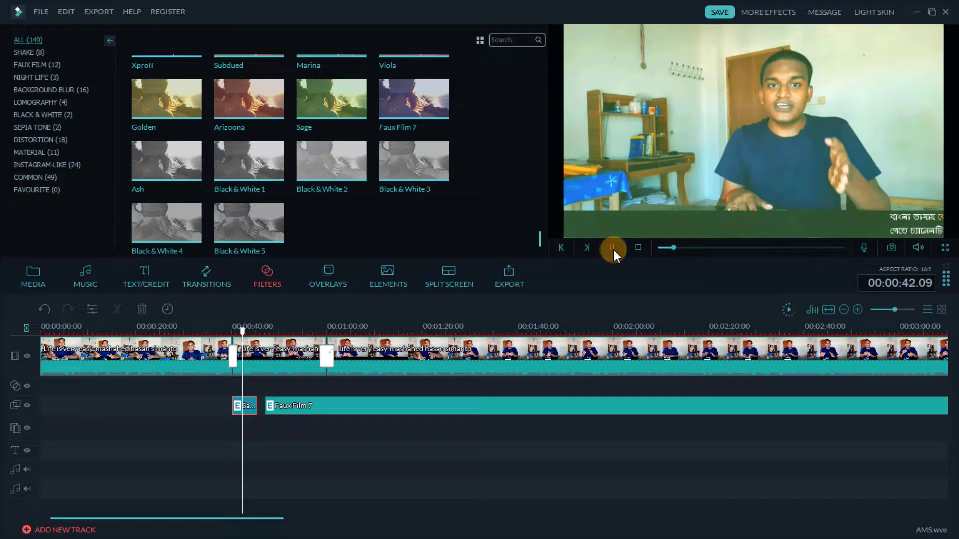
{"action": "left_click", "coordinate": [612, 247]}
{"action": "left_click_drag", "start_coordinate": [243, 334], "coordinate": [281, 334]}
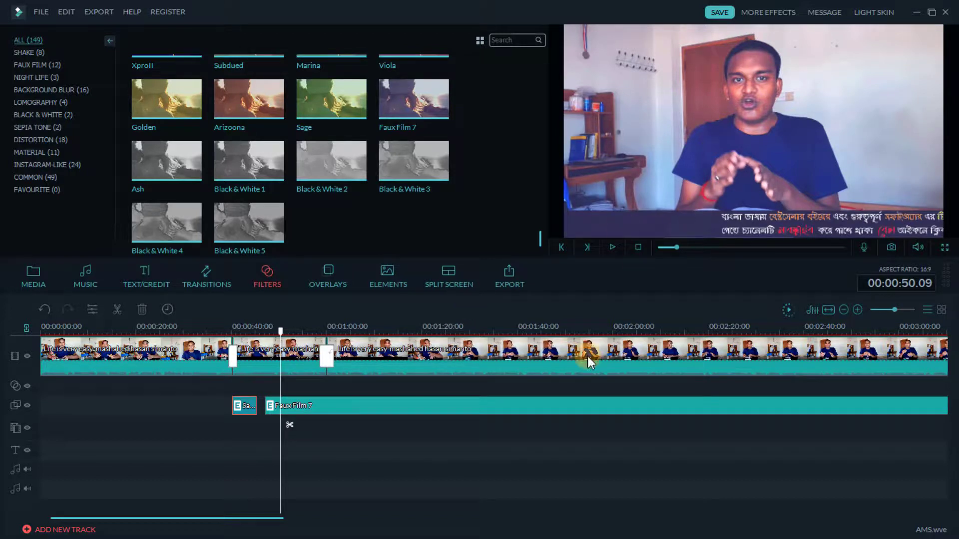
{"action": "right_click", "coordinate": [482, 241]}
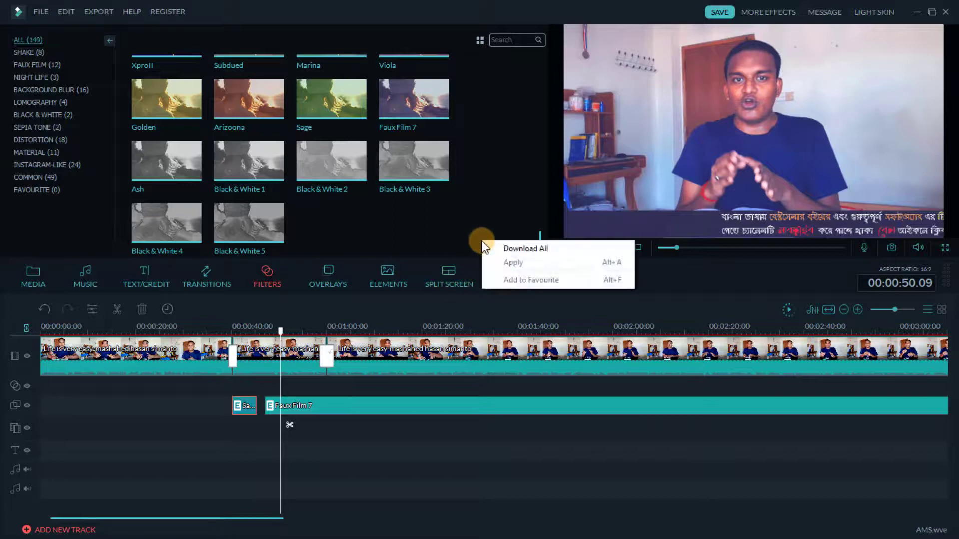
{"action": "left_click", "coordinate": [459, 227]}
{"action": "scroll", "coordinate": [384, 159], "scroll_direction": "up", "scroll_amount": 5}
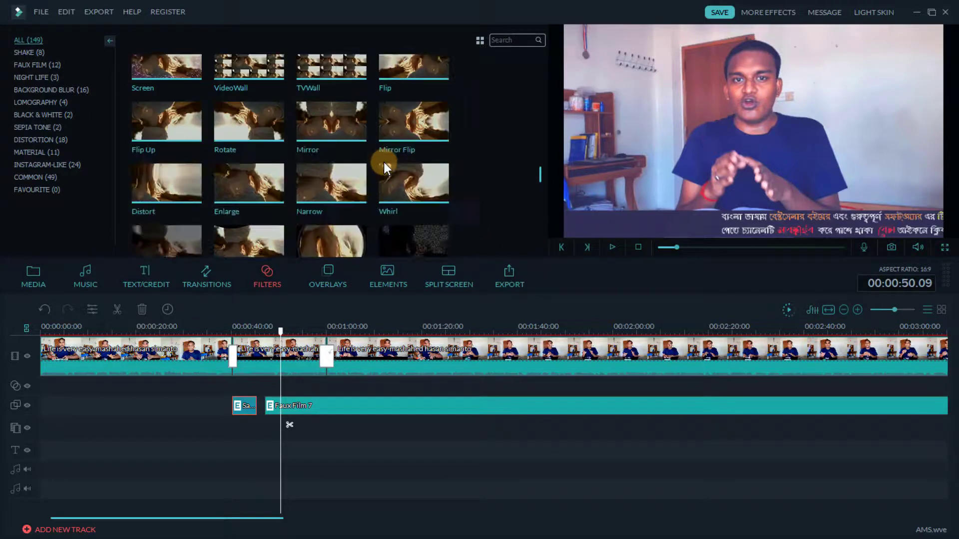
{"action": "scroll", "coordinate": [499, 153], "scroll_direction": "up", "scroll_amount": 5}
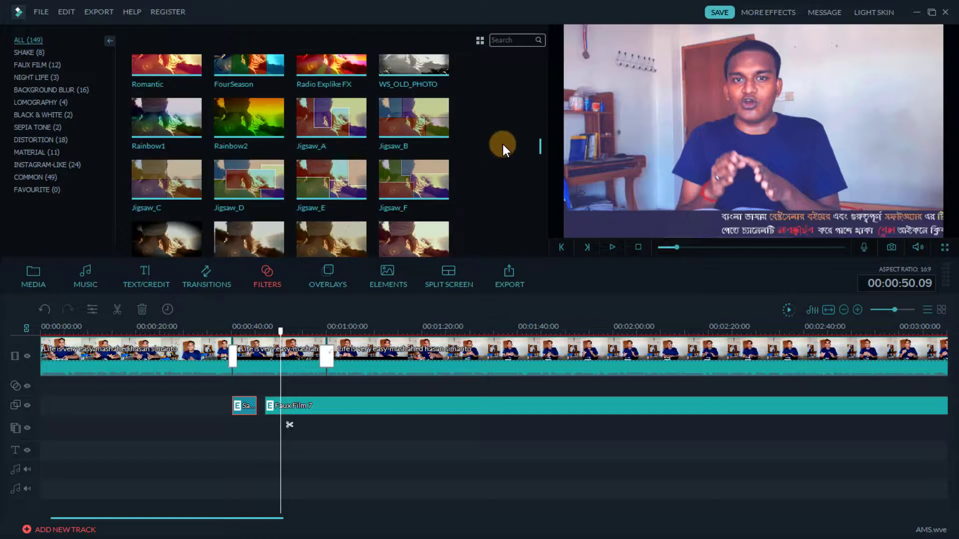
{"action": "scroll", "coordinate": [500, 140], "scroll_direction": "up", "scroll_amount": 3}
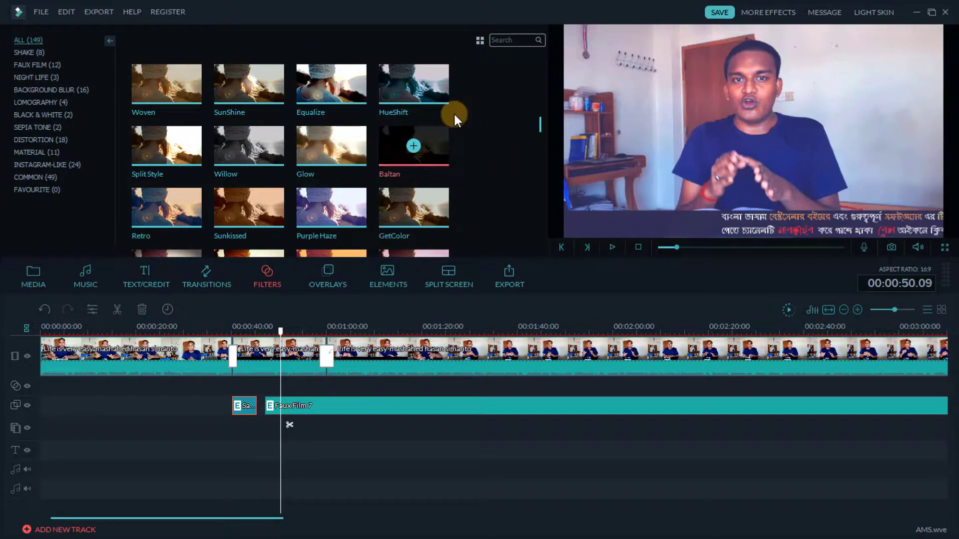